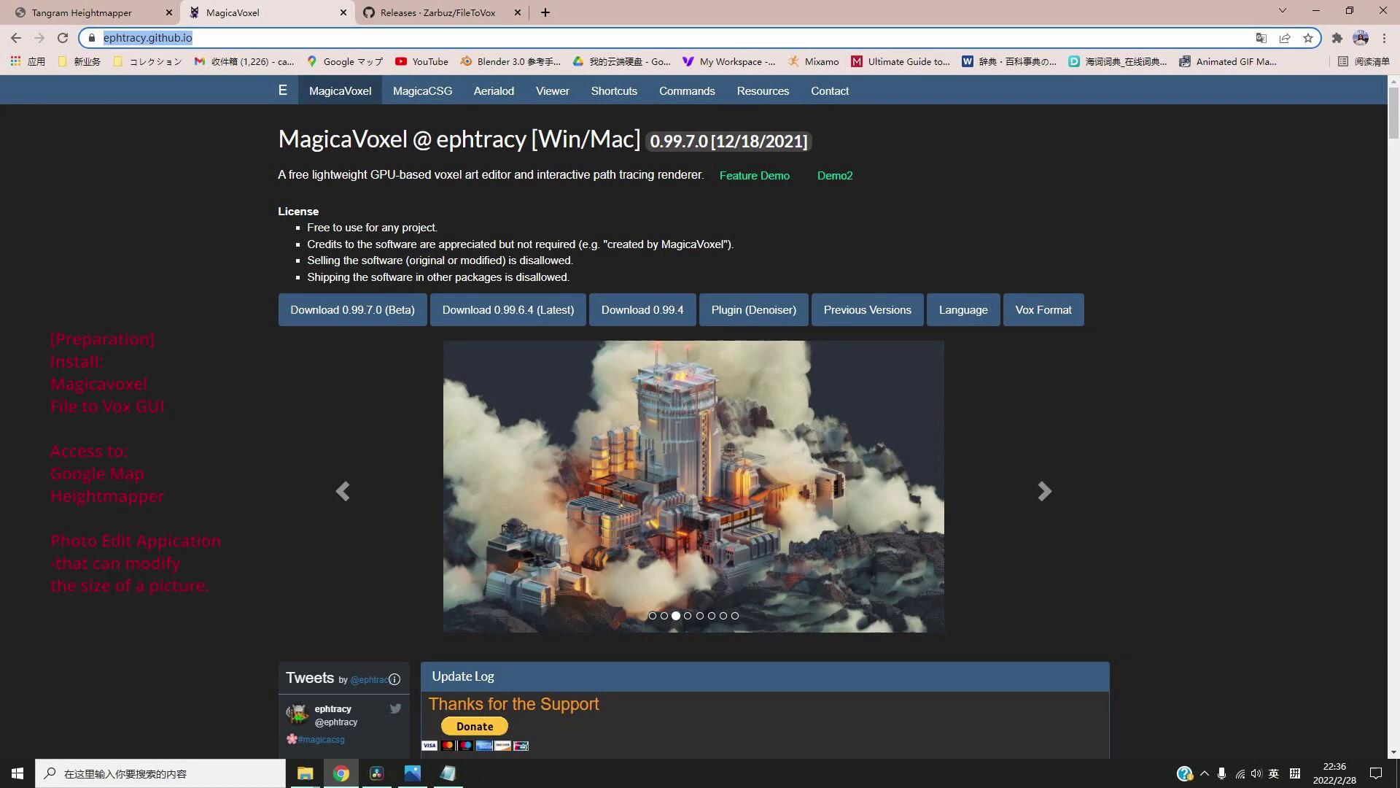
Switch to the FileToVox releases tab listing FileToVox v1.15 and FileToVoxGUI v0.4.
{"action": "key", "text": "ctrl+Tab"}
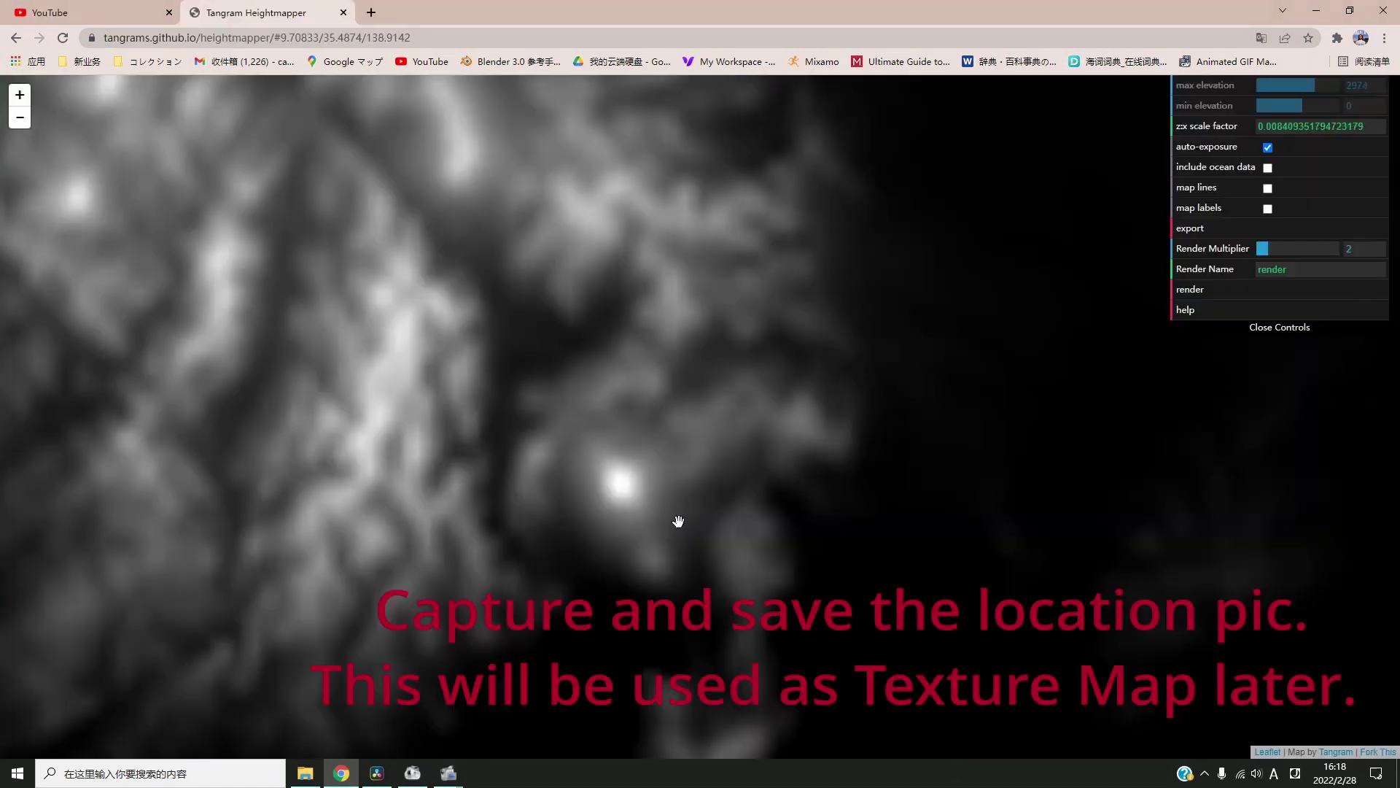
Pan and zoom the heightmap to centre Mount Fuji's bright peak with its surroundings.
{"action": "left_click_drag", "start_coordinate": [678, 523], "coordinate": [722, 409]}
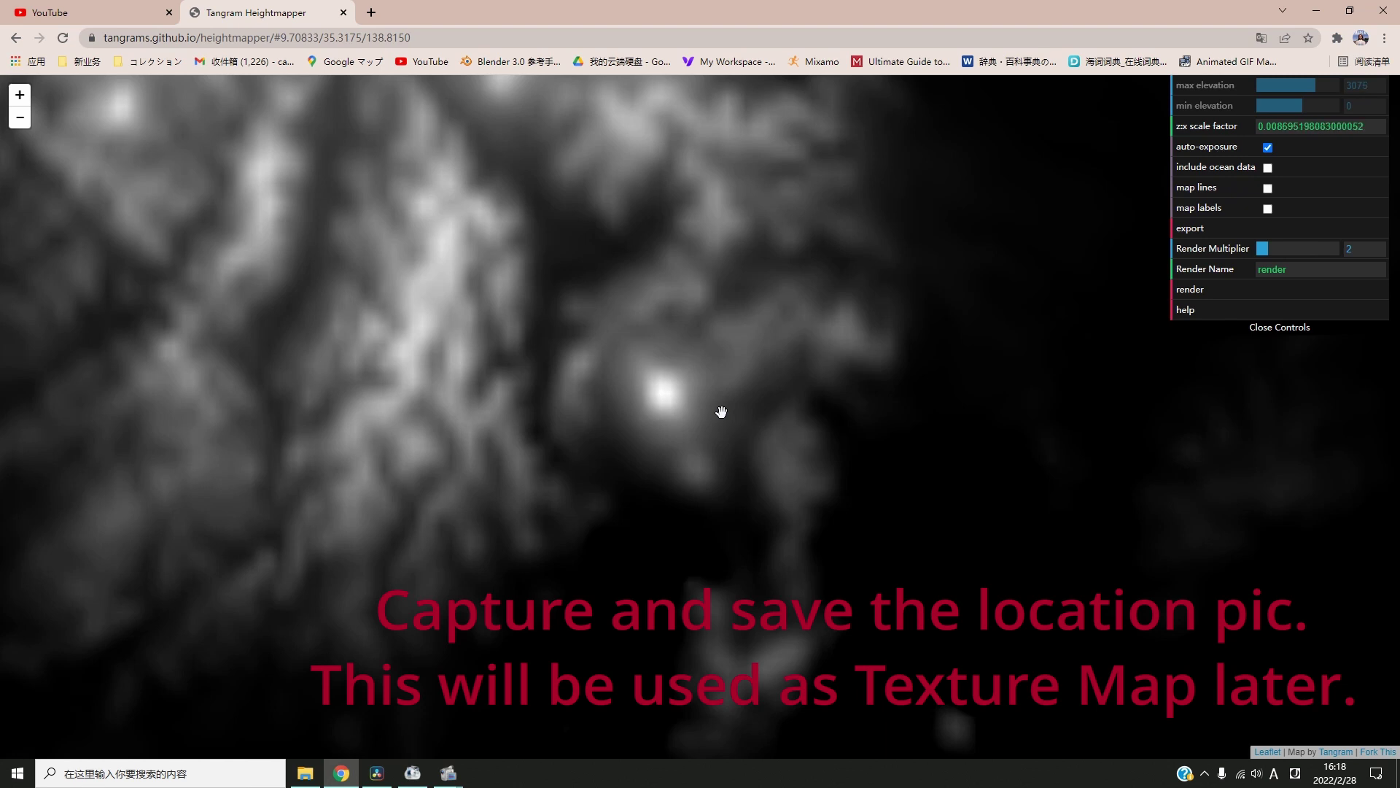
{"action": "scroll", "coordinate": [752, 441], "scroll_direction": "up", "scroll_amount": 2}
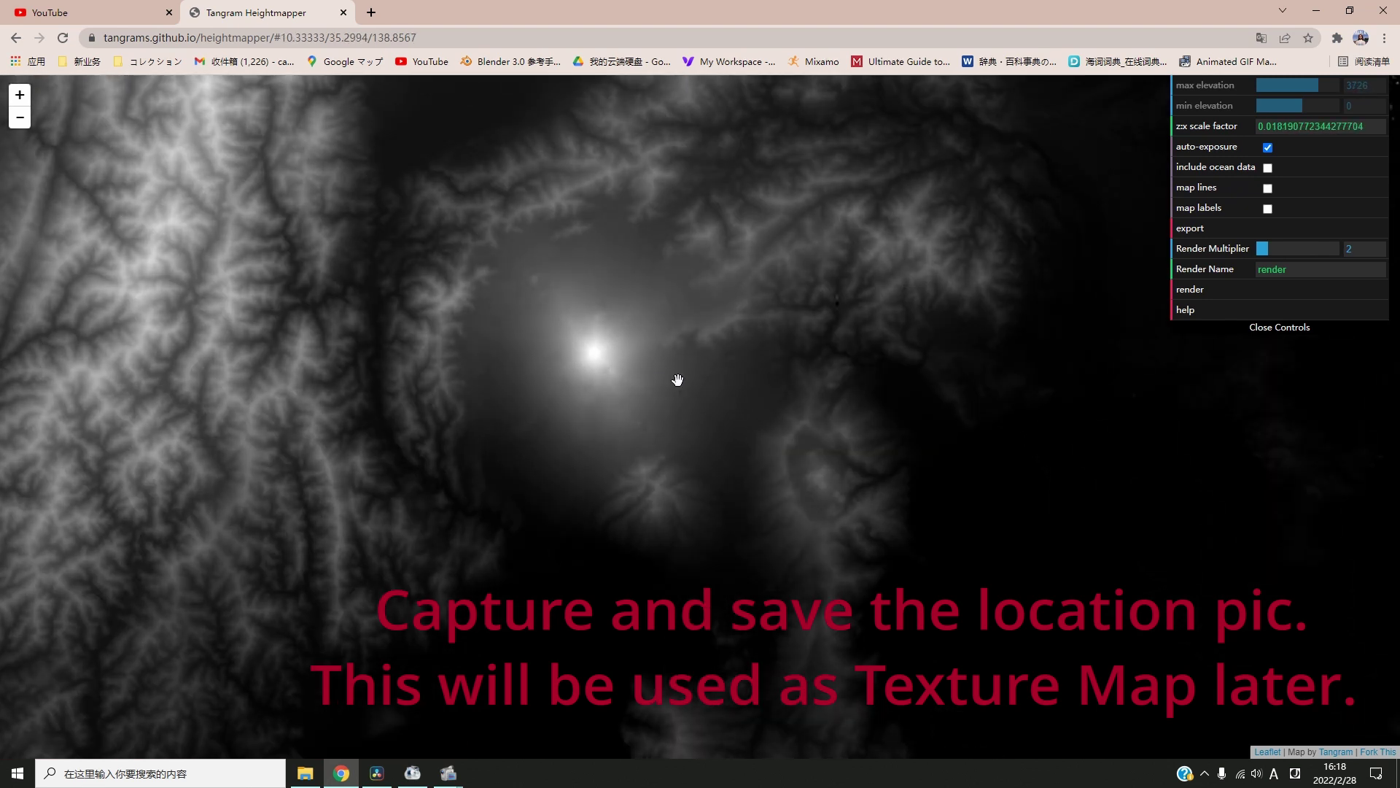
{"action": "left_click_drag", "start_coordinate": [675, 381], "coordinate": [691, 429]}
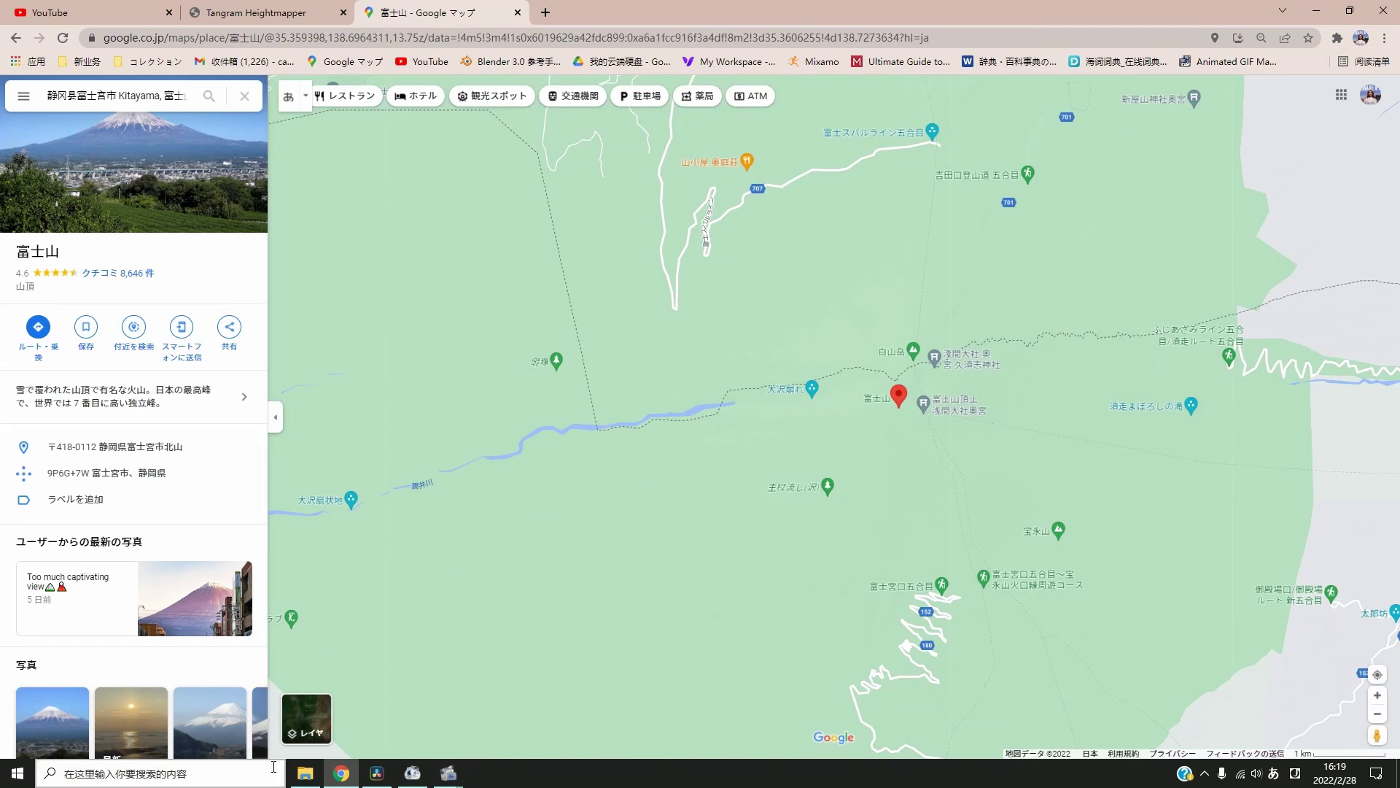
Centre Mount Fuji's summit in Google Maps and show it as label-free satellite imagery.
{"action": "left_click", "coordinate": [306, 719]}
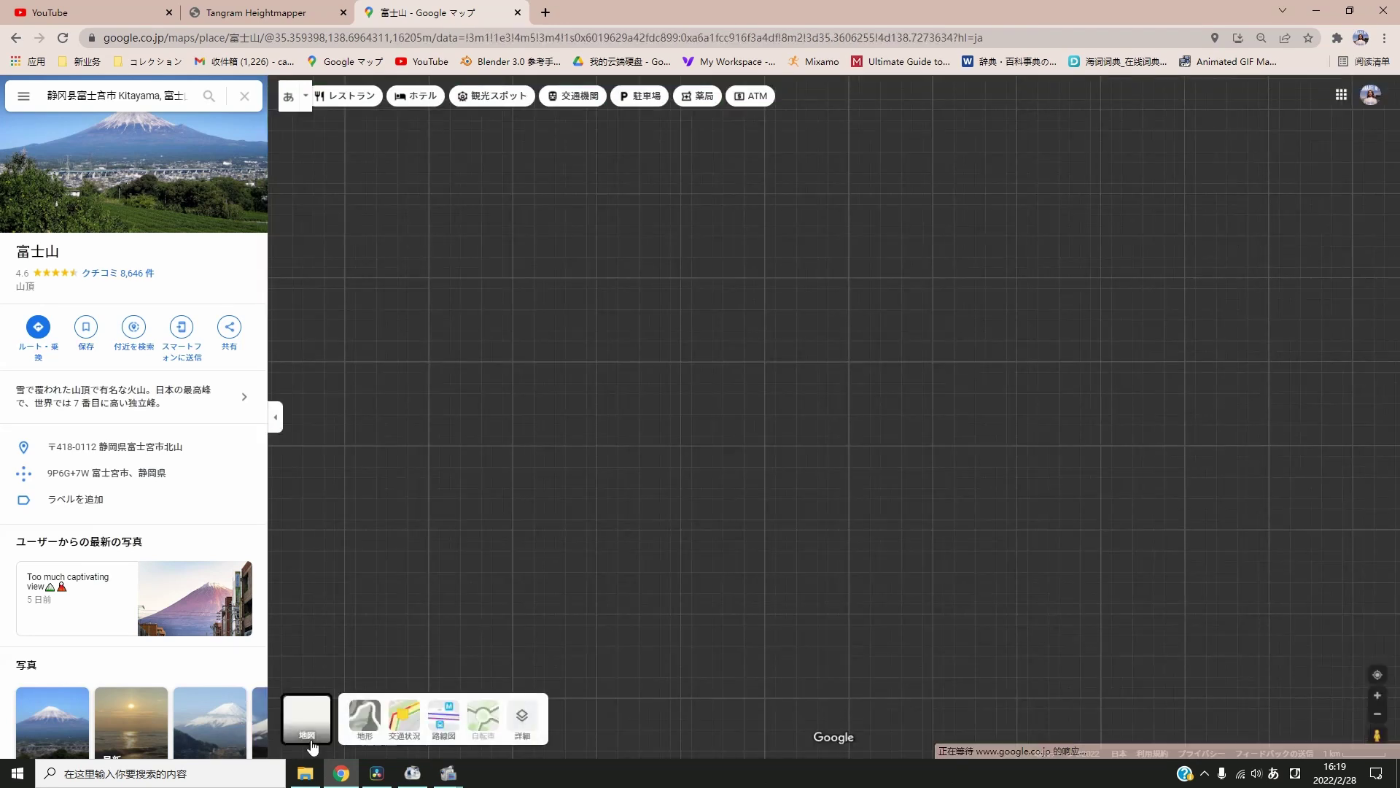
{"action": "left_click", "coordinate": [365, 715]}
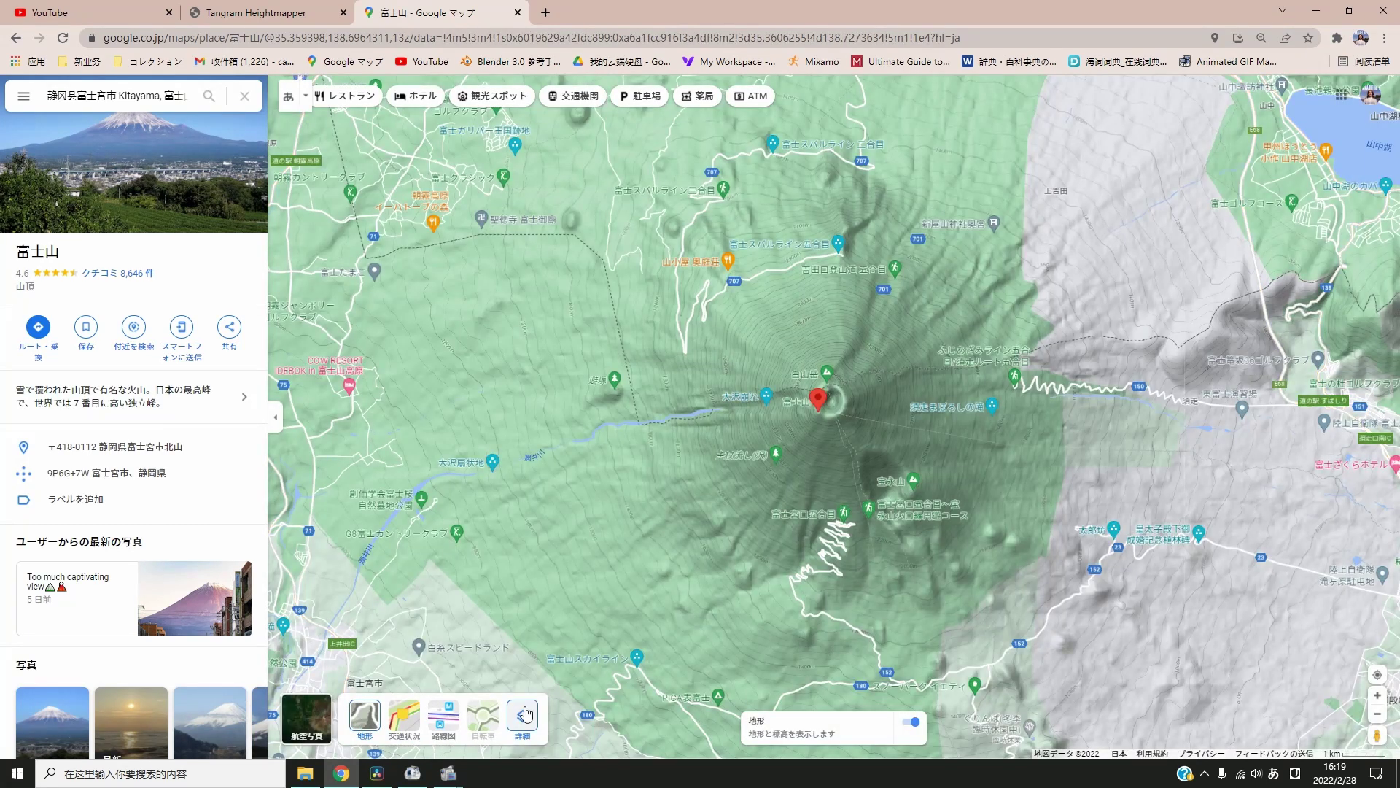
{"action": "left_click", "coordinate": [525, 713]}
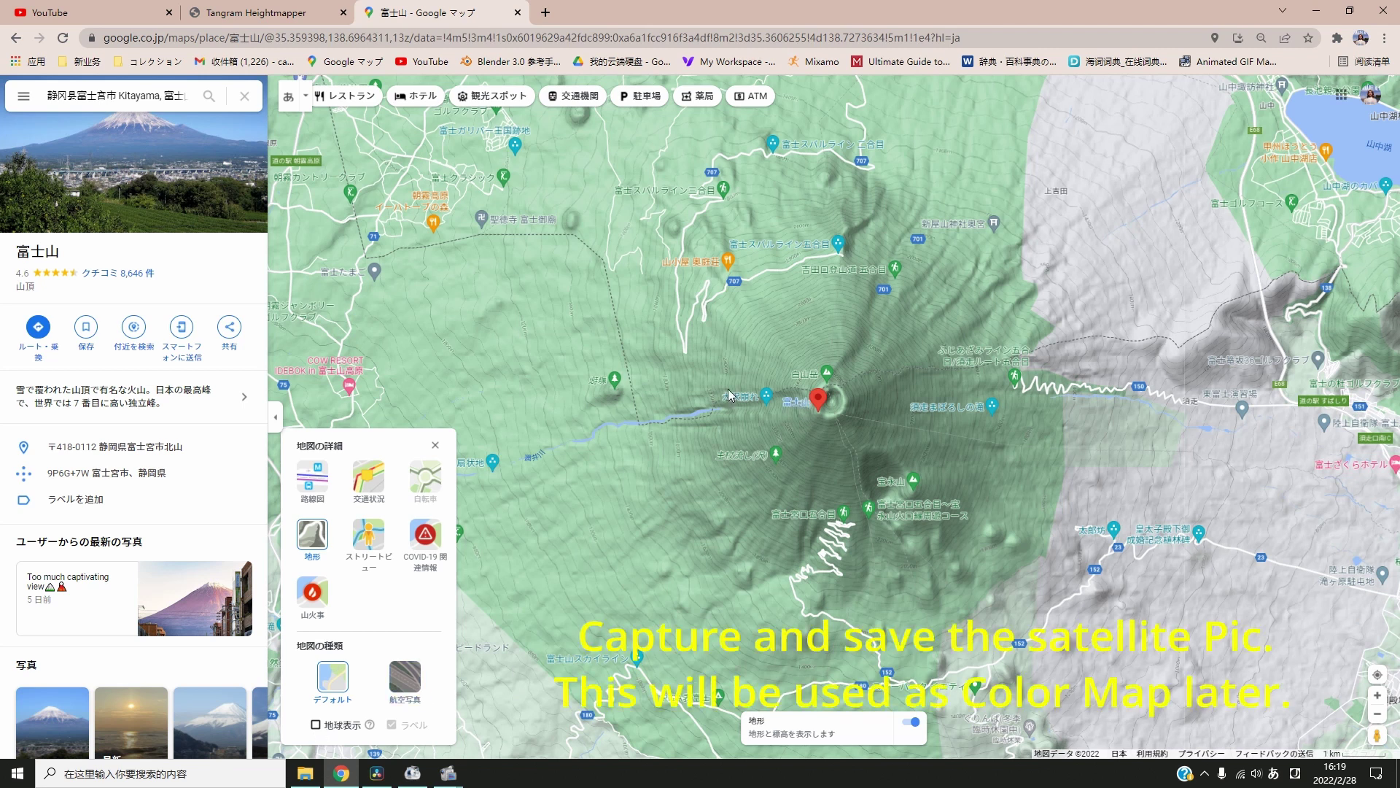
{"action": "left_click_drag", "start_coordinate": [723, 426], "coordinate": [651, 417]}
{"action": "scroll", "coordinate": [742, 377], "scroll_direction": "up", "scroll_amount": 1}
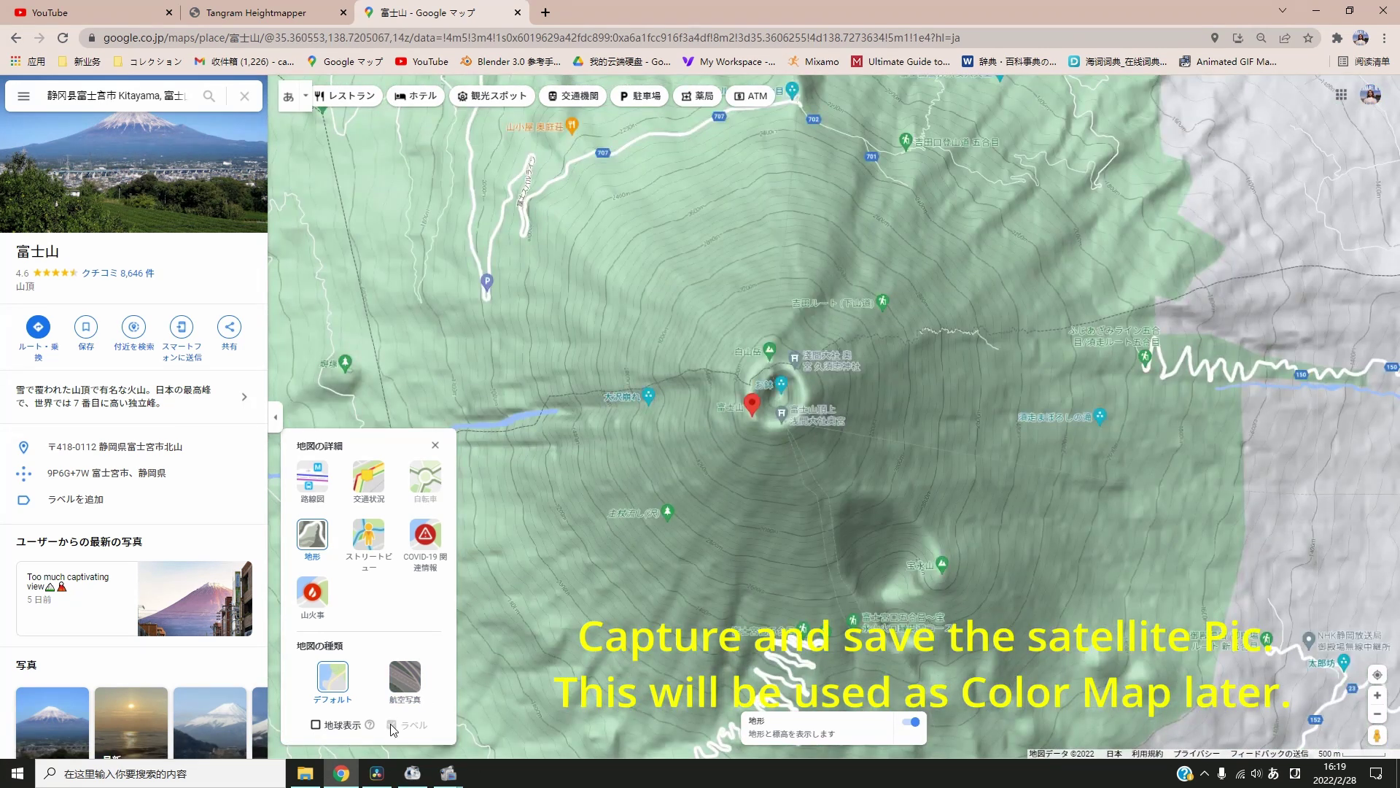
{"action": "left_click", "coordinate": [406, 690]}
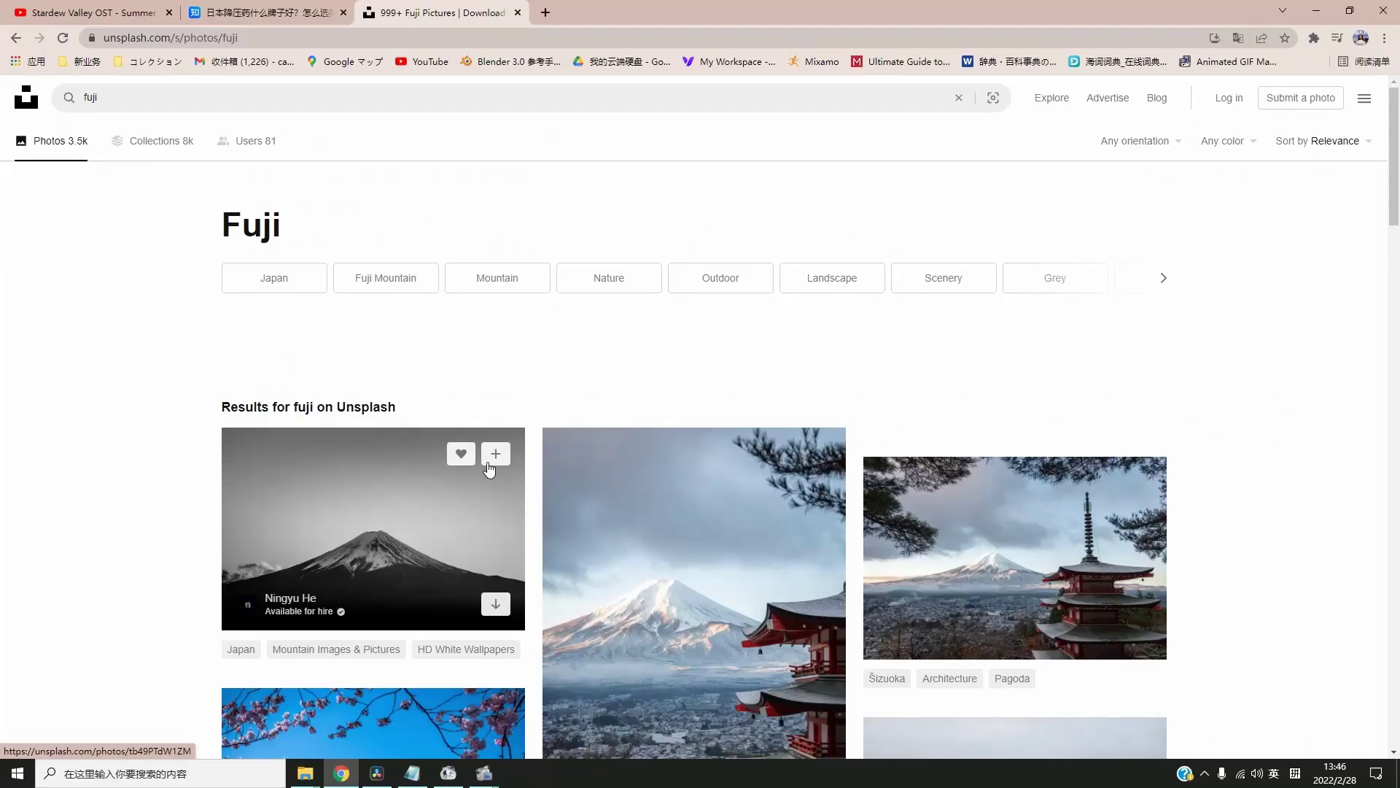
Scroll down through the Unsplash 'fuji' photo results.
{"action": "scroll", "coordinate": [1245, 540], "scroll_direction": "down", "scroll_amount": 10}
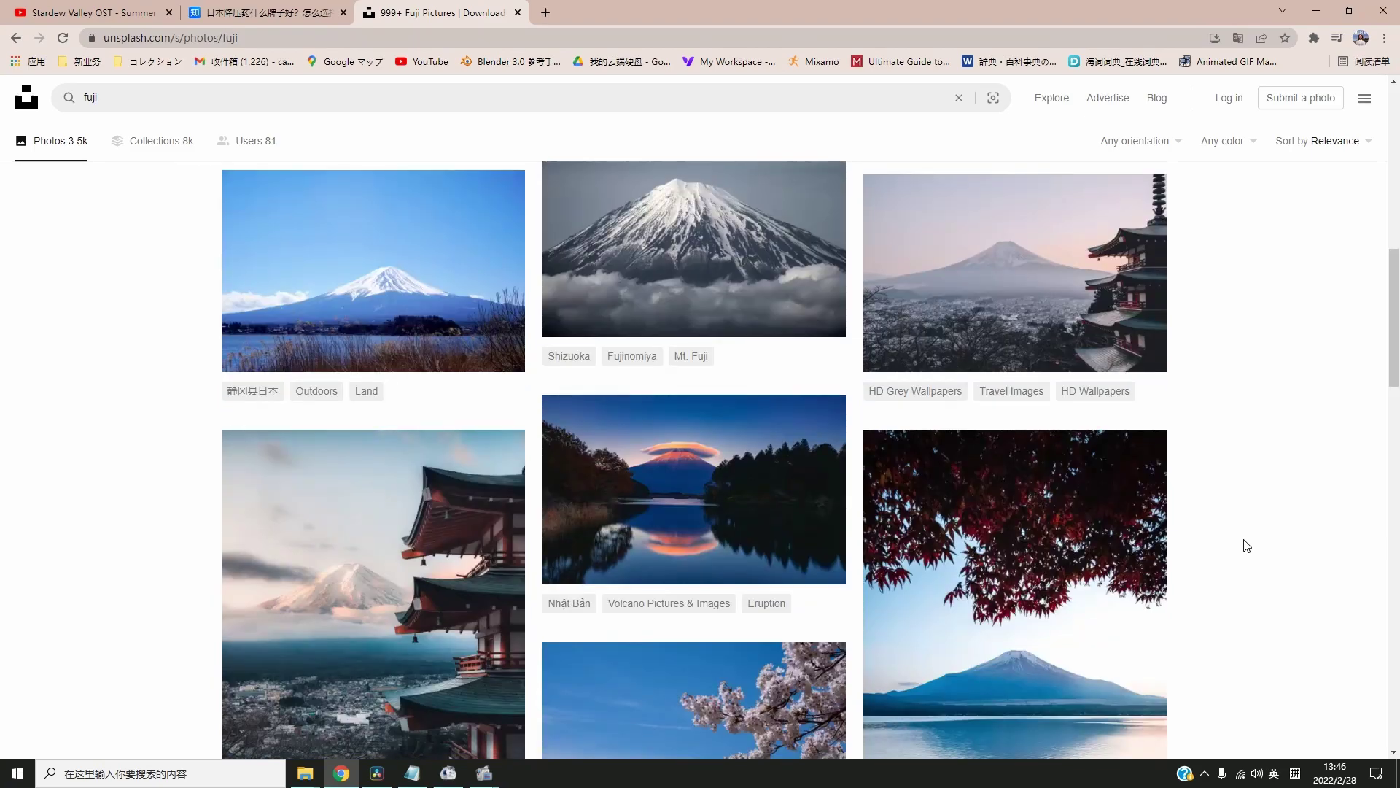
{"action": "scroll", "coordinate": [1244, 544], "scroll_direction": "down", "scroll_amount": 5}
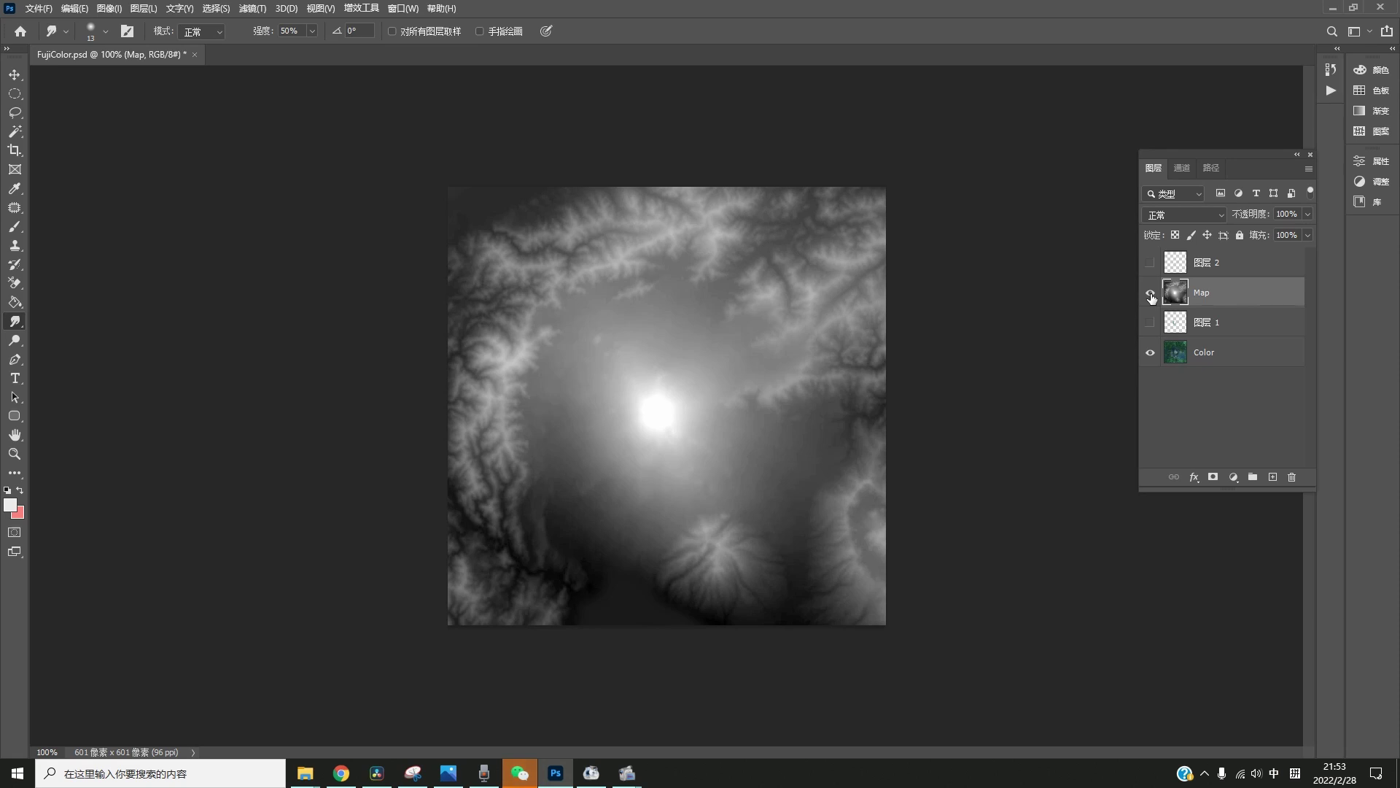
Hide the Map layer in Photoshop to reveal the green Color layer.
{"action": "left_click", "coordinate": [1151, 294]}
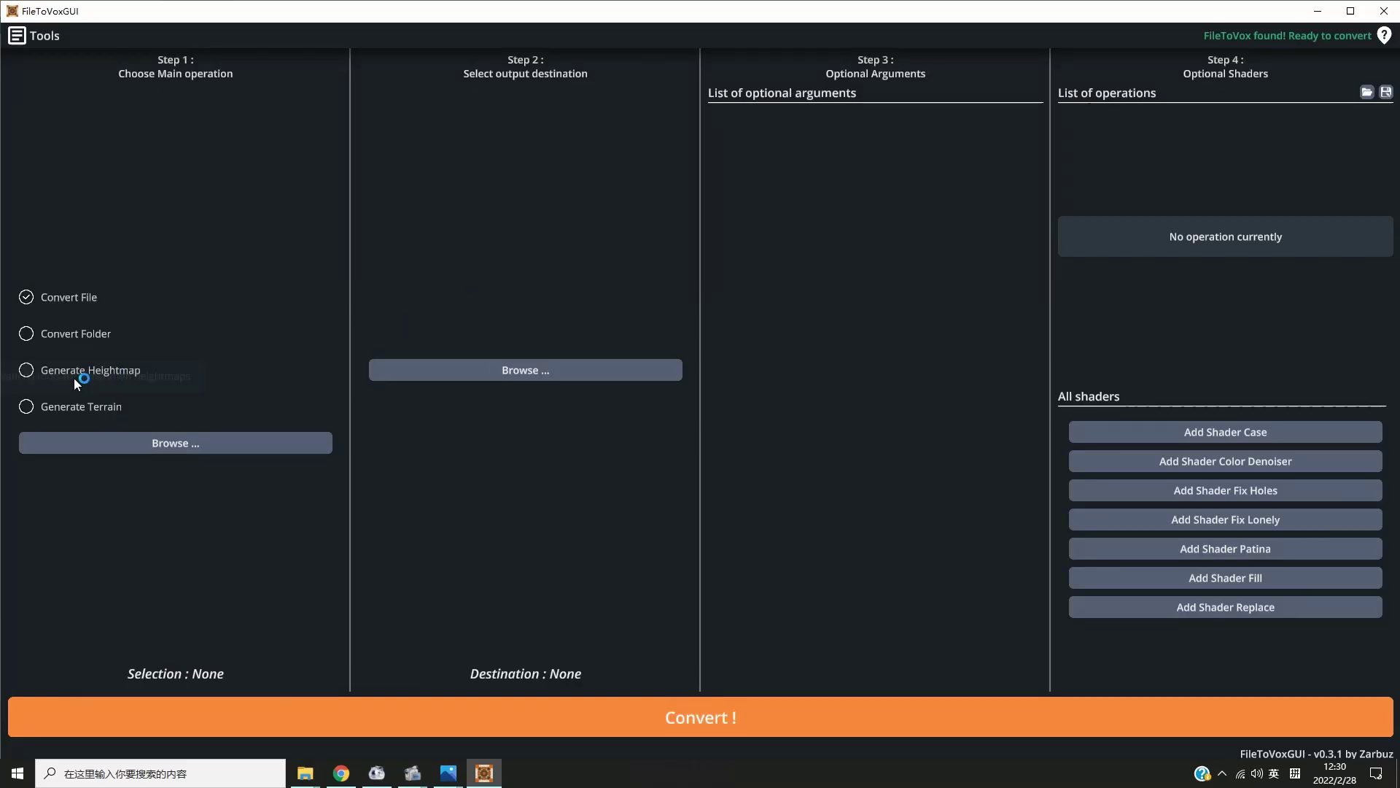
Select Generate Heightmap and save the output as Fuji7-Test.vox in the RealisticMap folder.
{"action": "left_click", "coordinate": [27, 372]}
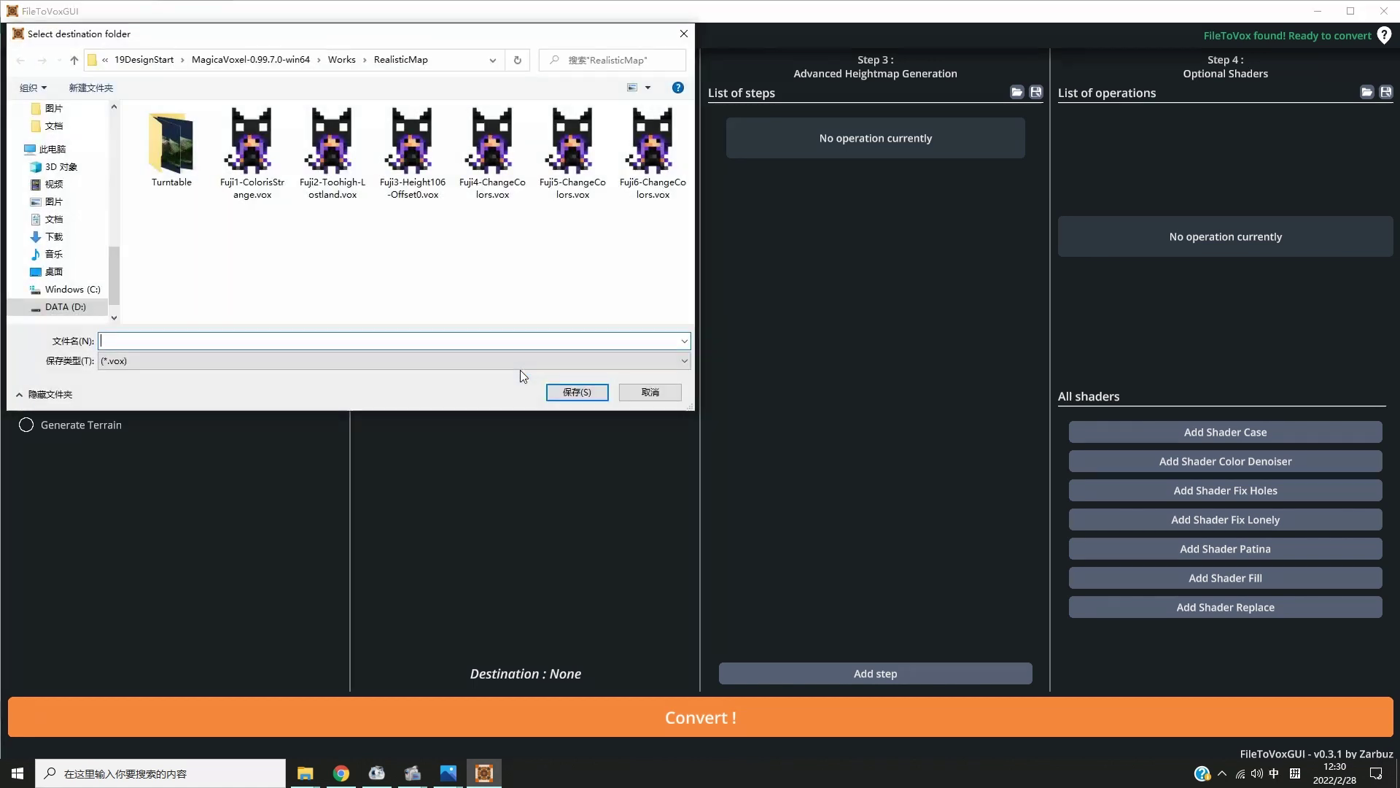
{"action": "type", "text": "Fuji7-Test.vox"}
{"action": "left_click", "coordinate": [587, 396]}
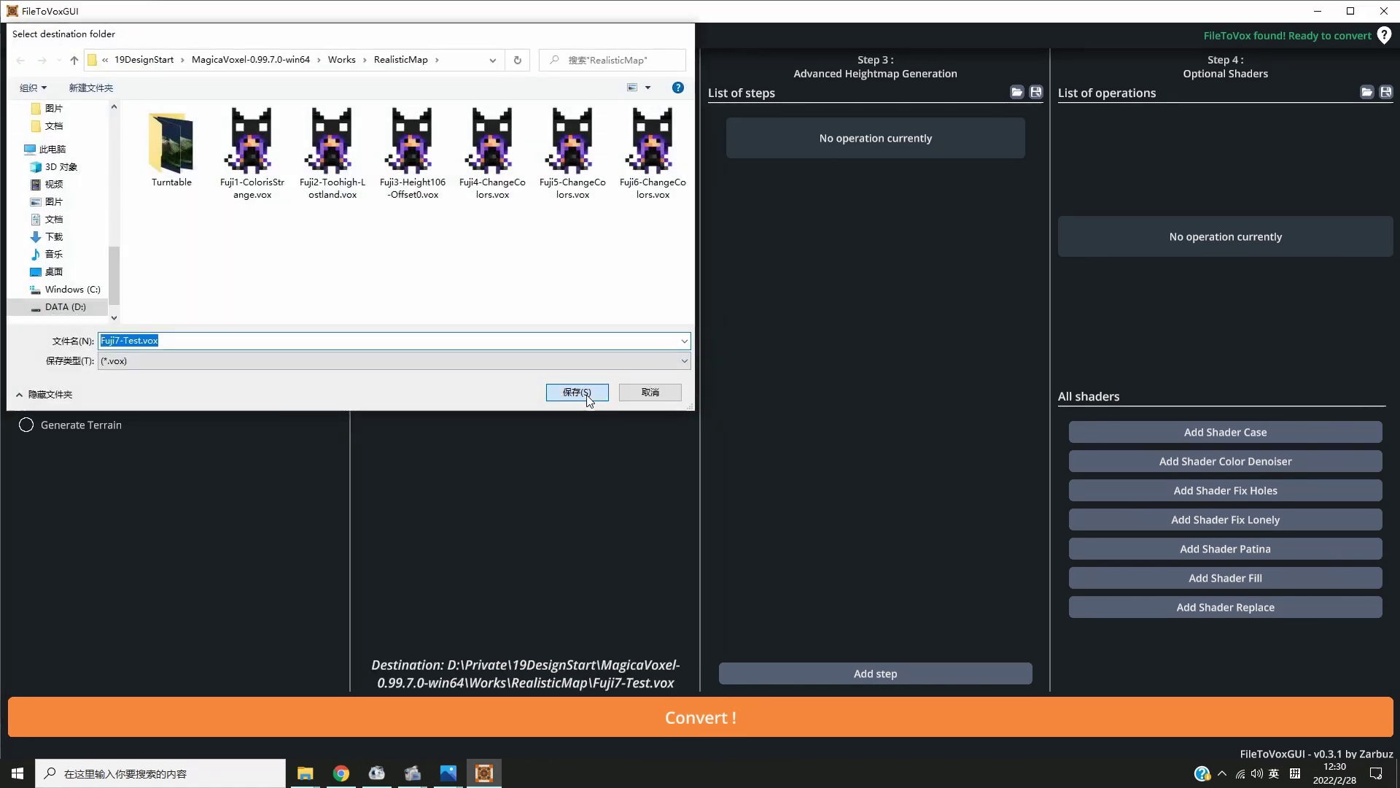
Add a heightmap step with Fuji3.png as its texture.
{"action": "left_click", "coordinate": [838, 668]}
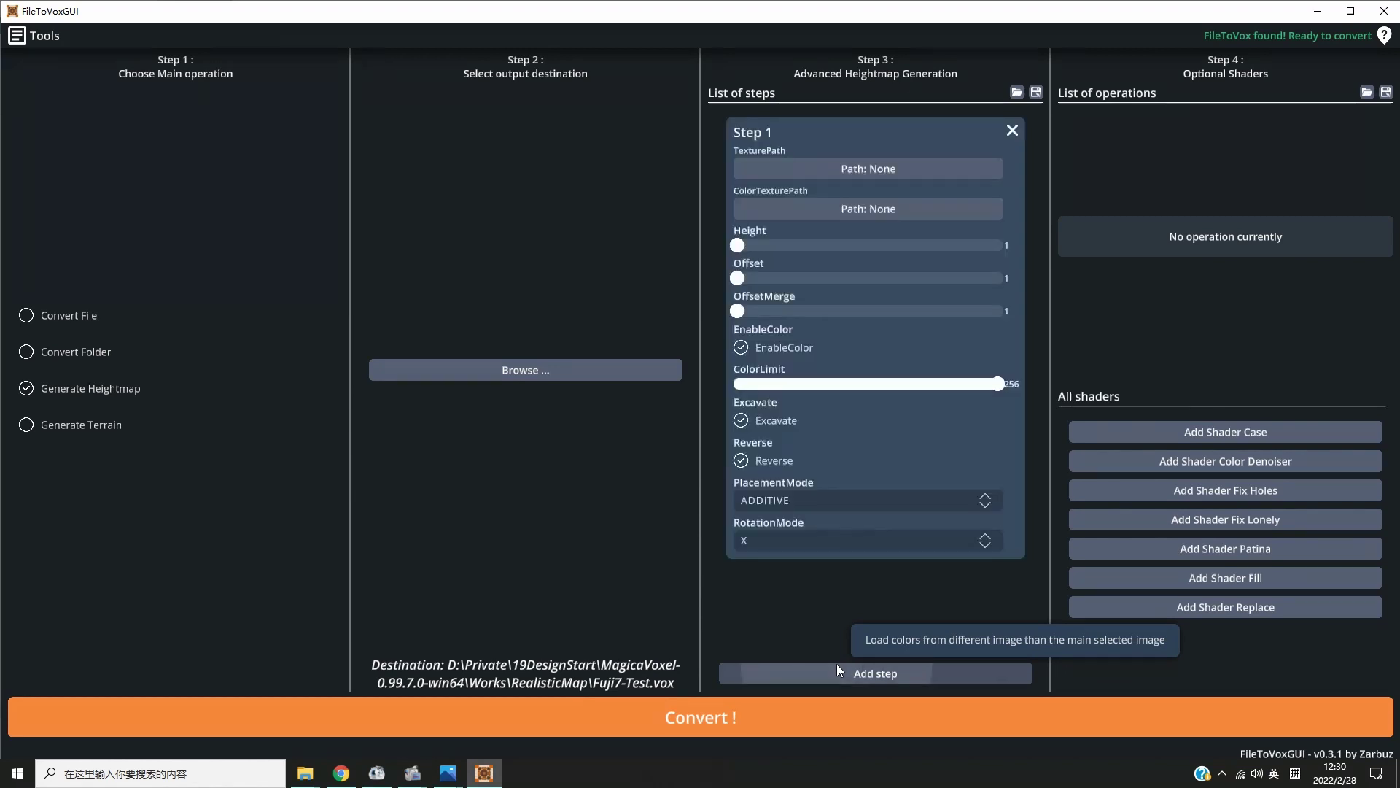
{"action": "left_click", "coordinate": [840, 173]}
{"action": "left_click", "coordinate": [468, 157]}
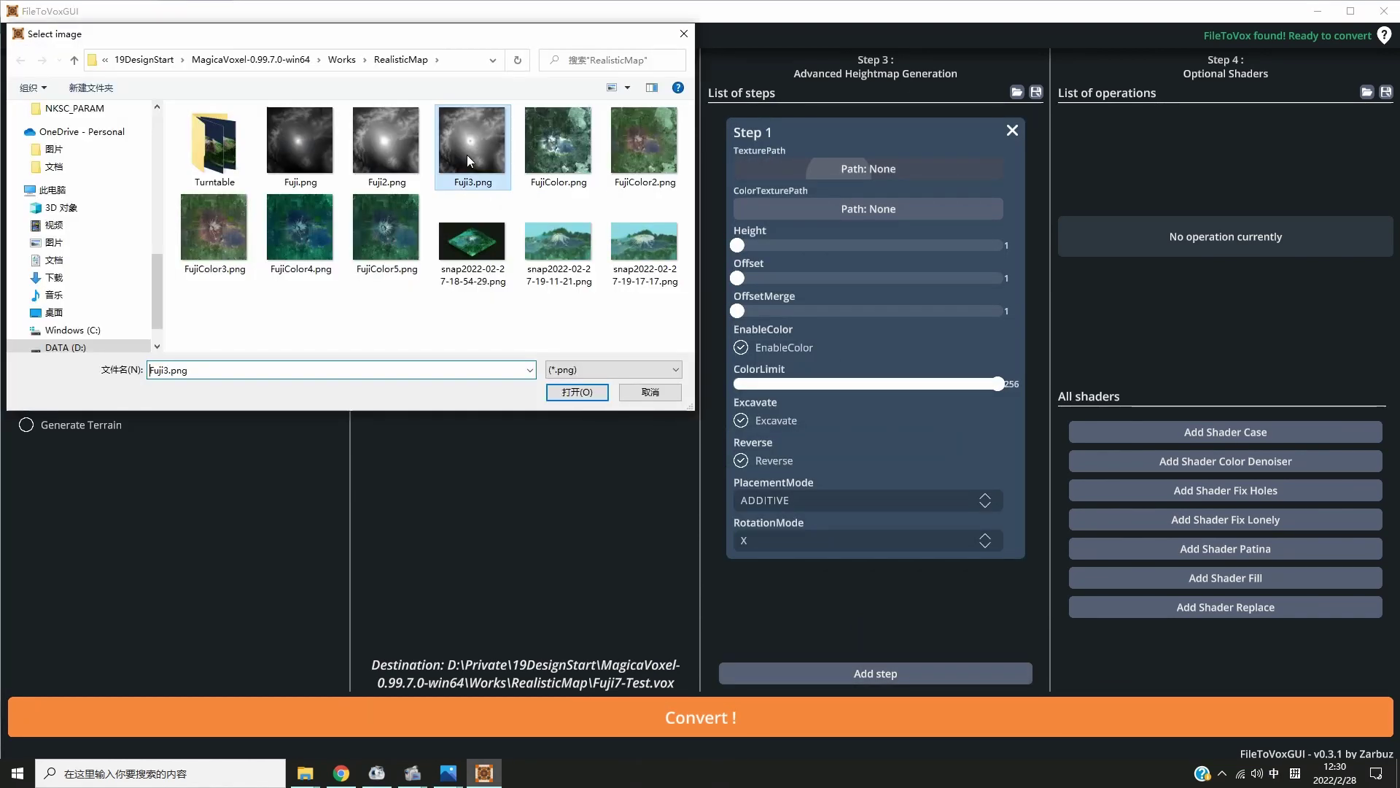
{"action": "double_click", "coordinate": [467, 155]}
Set the step's colour texture to FujiColor5.png and its height to 92.
{"action": "left_click", "coordinate": [872, 212]}
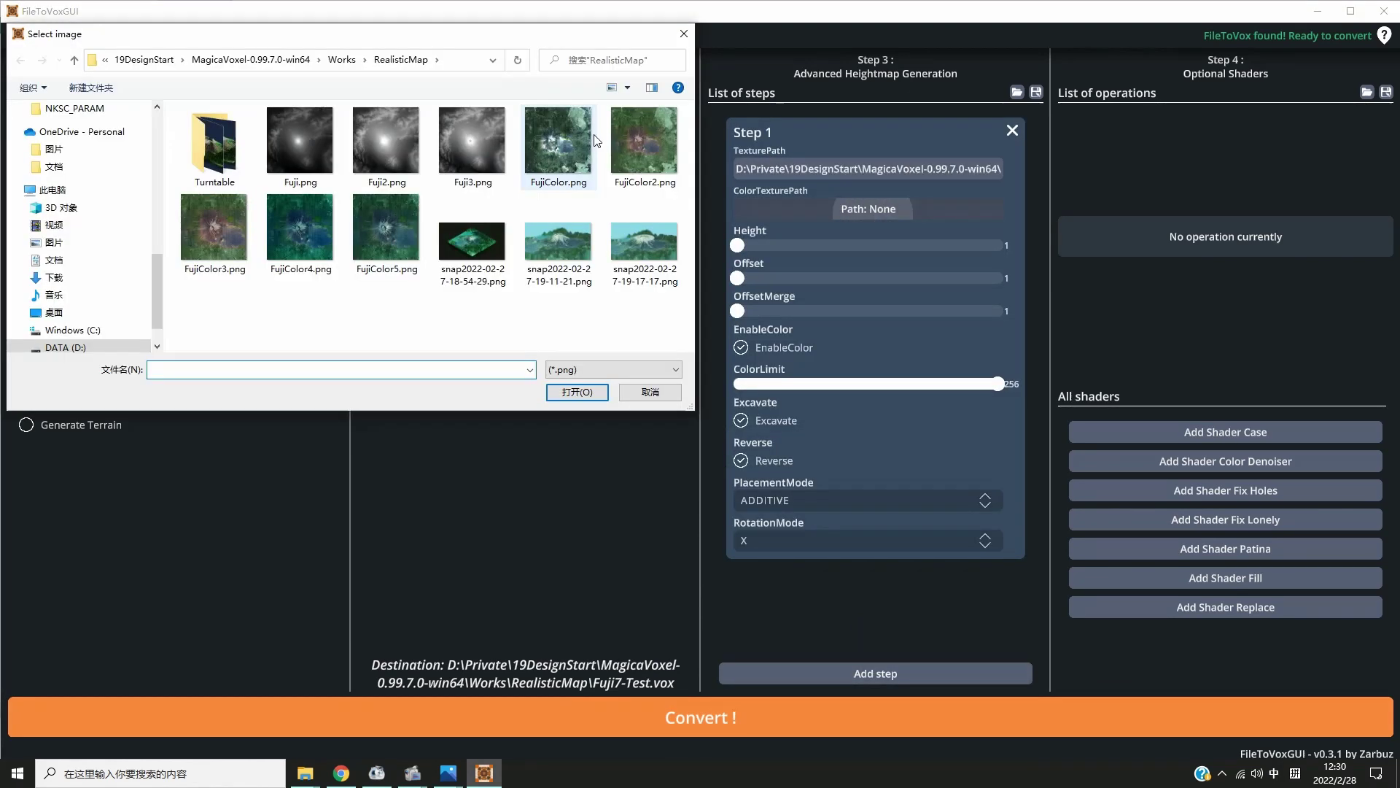
{"action": "left_click", "coordinate": [386, 230]}
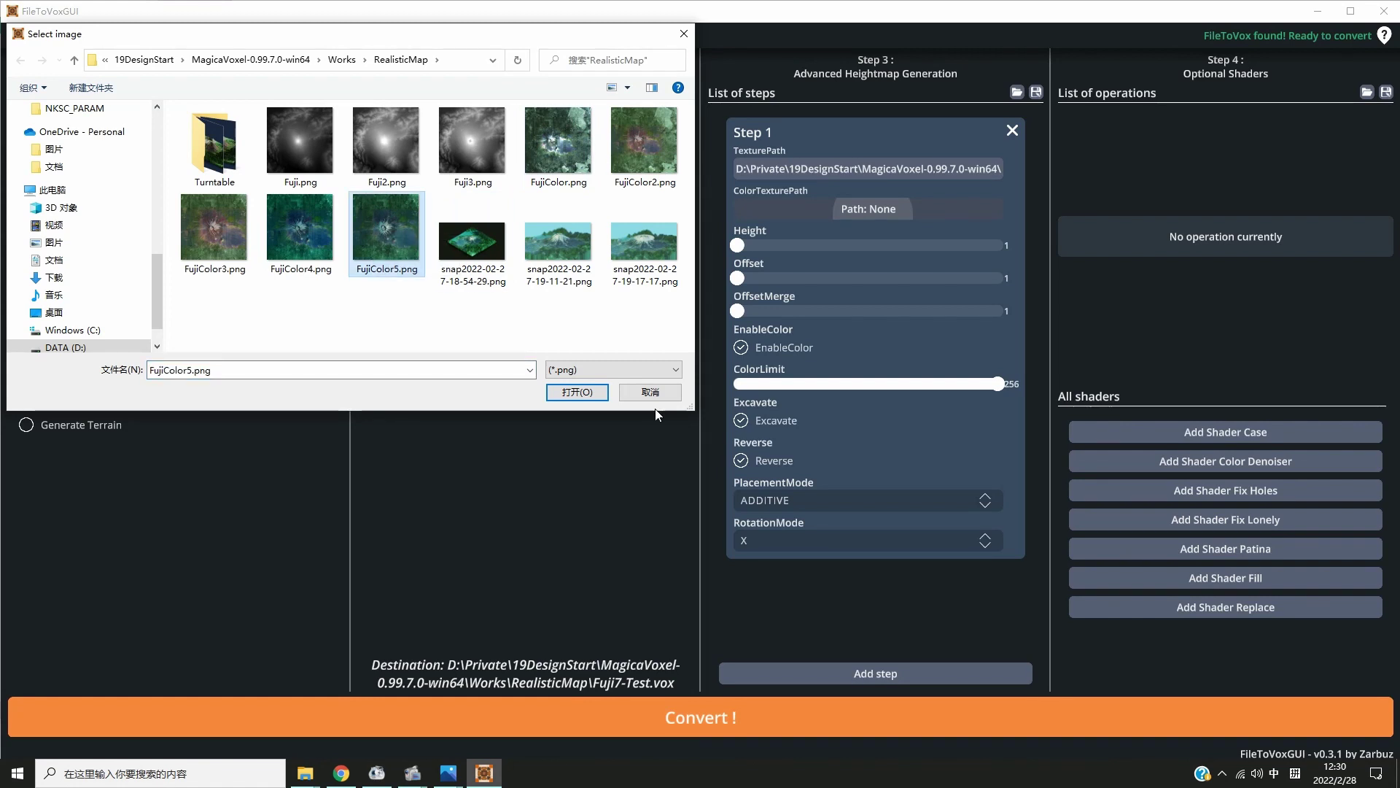
{"action": "left_click", "coordinate": [592, 395]}
{"action": "left_click_drag", "start_coordinate": [737, 245], "coordinate": [764, 243]}
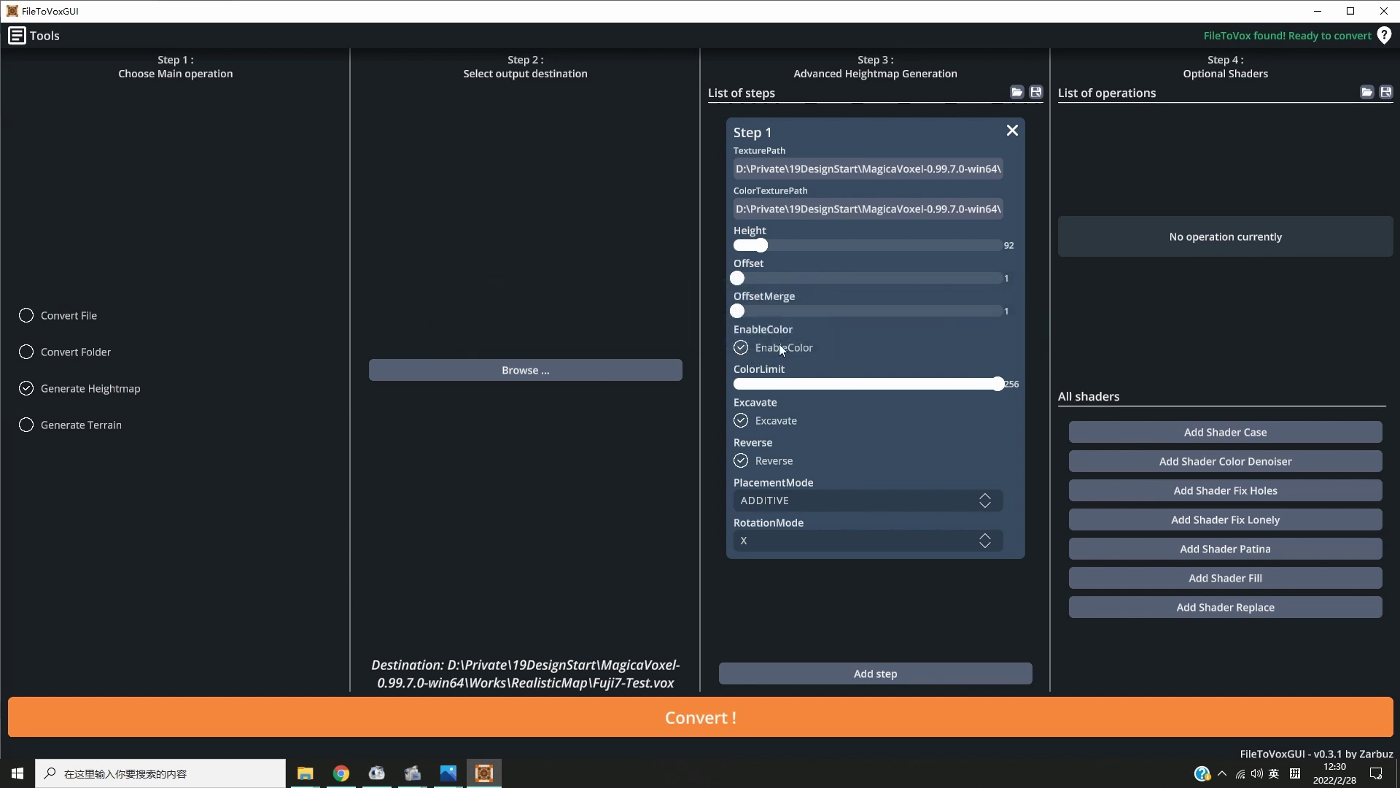
Set ColorLimit to 32, turn off Excavate, and run the Convert! operation.
{"action": "left_click", "coordinate": [756, 387]}
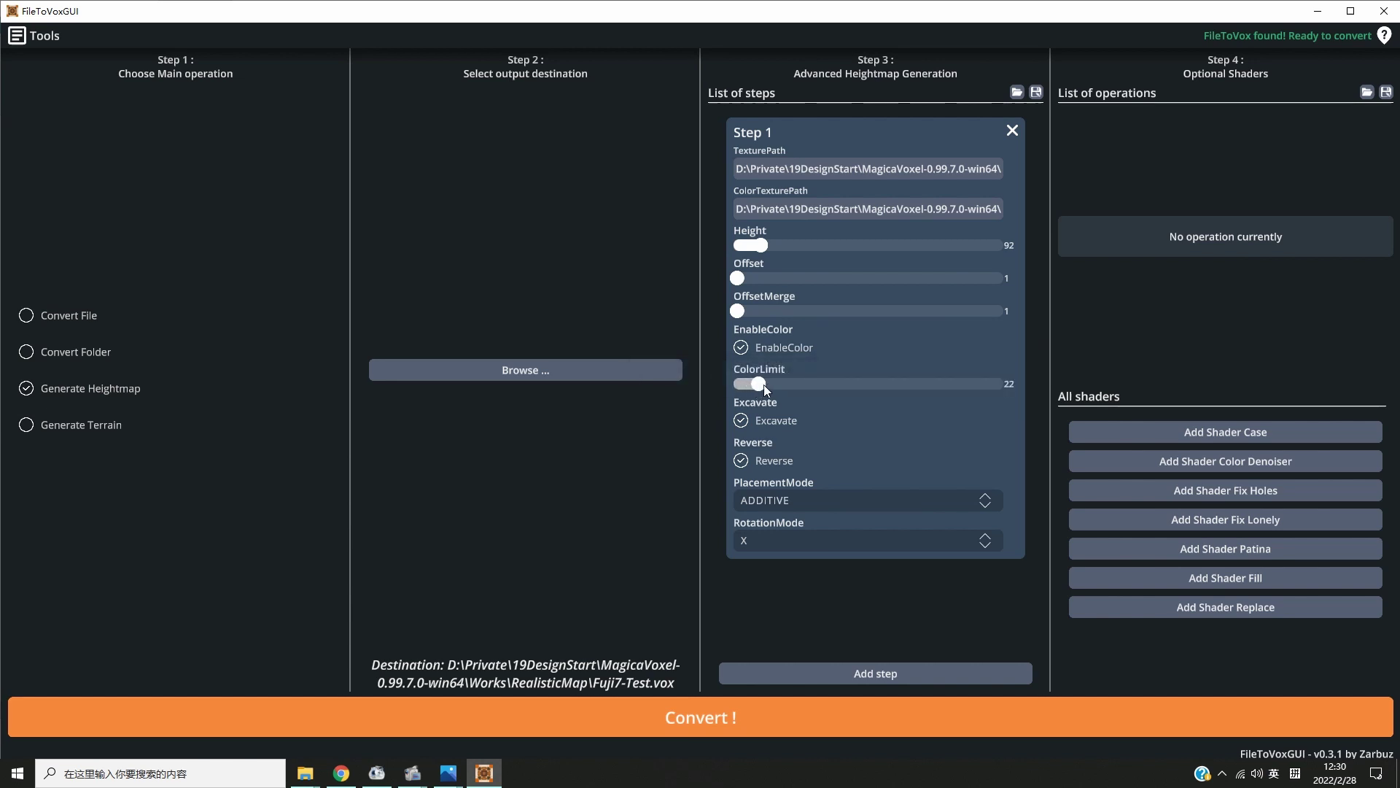
{"action": "left_click_drag", "start_coordinate": [763, 384], "coordinate": [773, 384]}
{"action": "left_click", "coordinate": [741, 421]}
{"action": "left_click", "coordinate": [710, 730]}
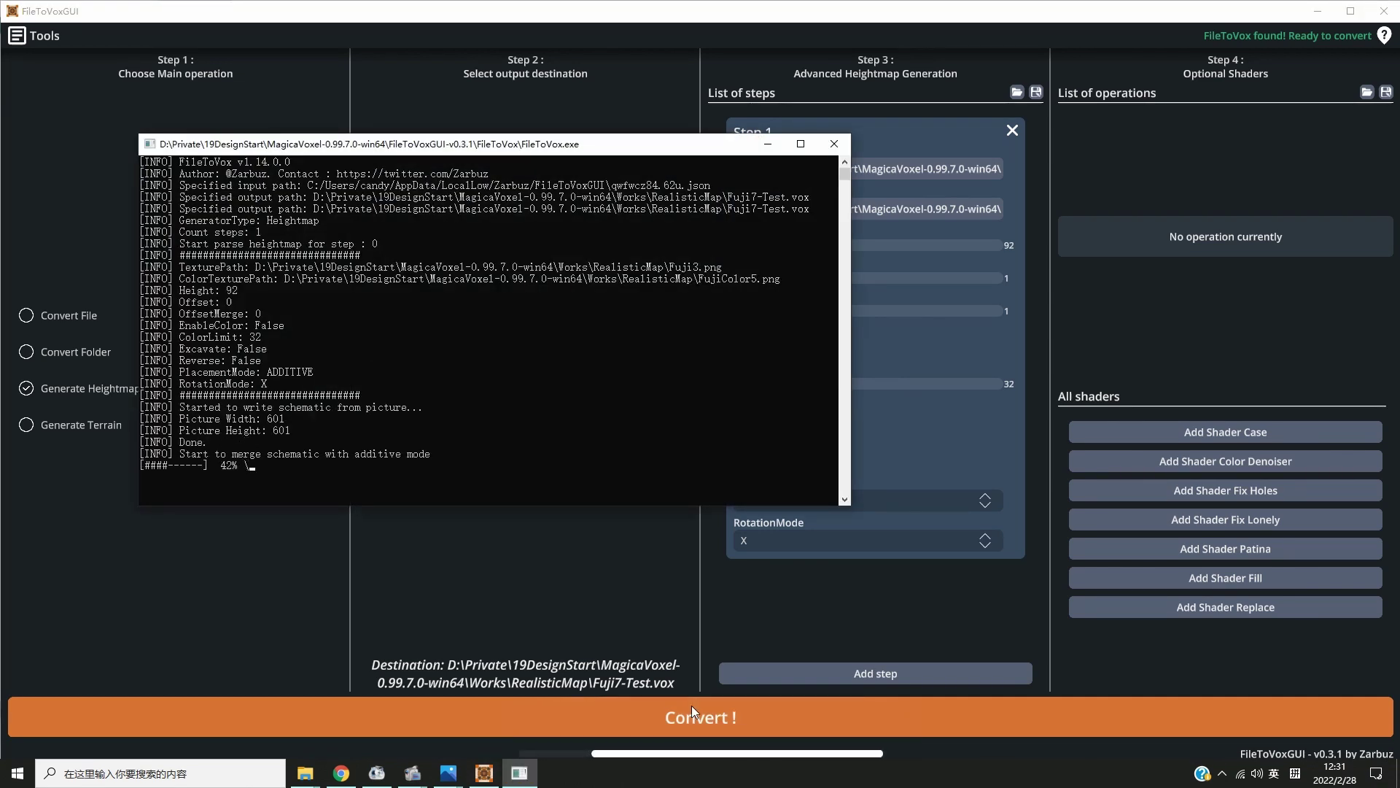
Open Fuji7-Test.vox in a maximized MagicaVoxel and orbit it, then view it orthographically.
{"action": "mouse_move", "coordinate": [312, 773]}
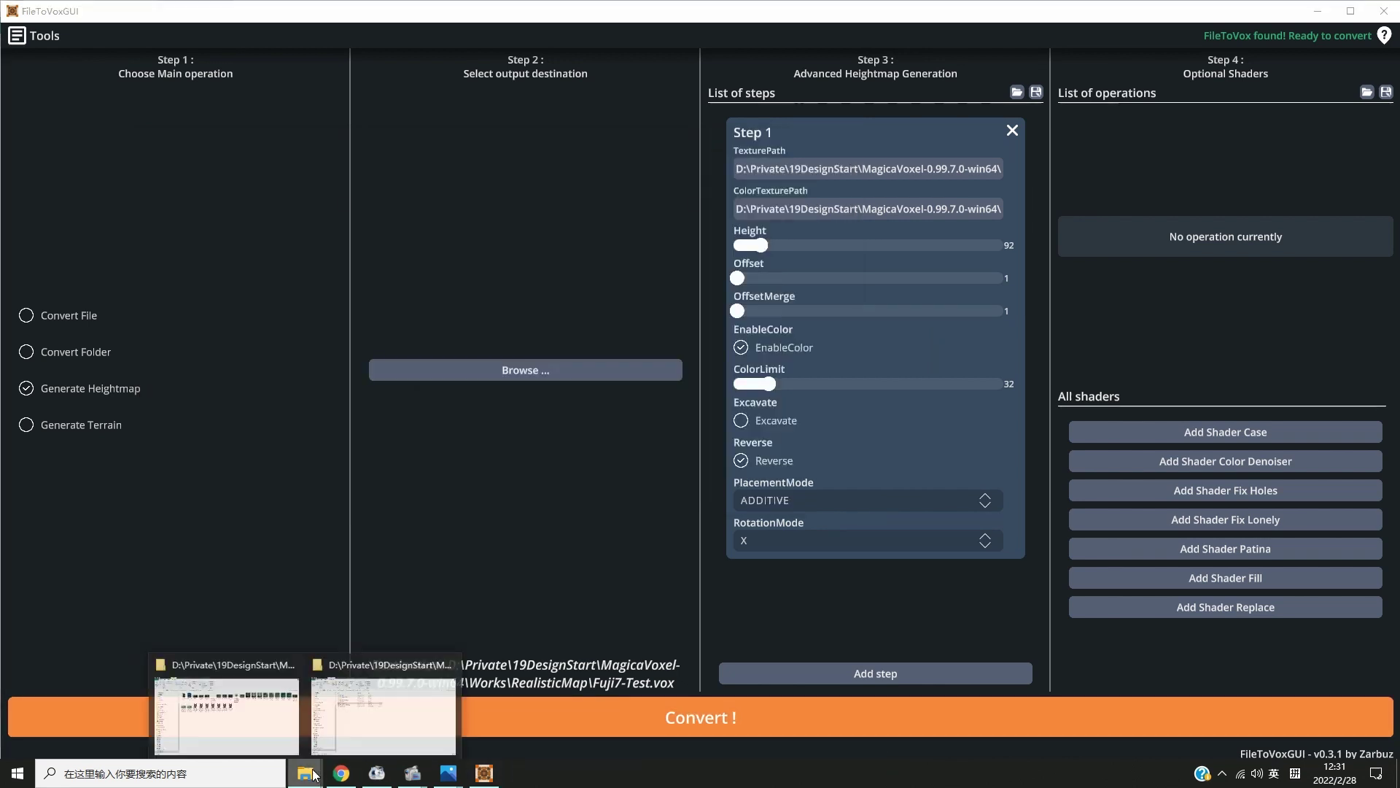
{"action": "mouse_move", "coordinate": [280, 723]}
{"action": "double_click", "coordinate": [733, 289]}
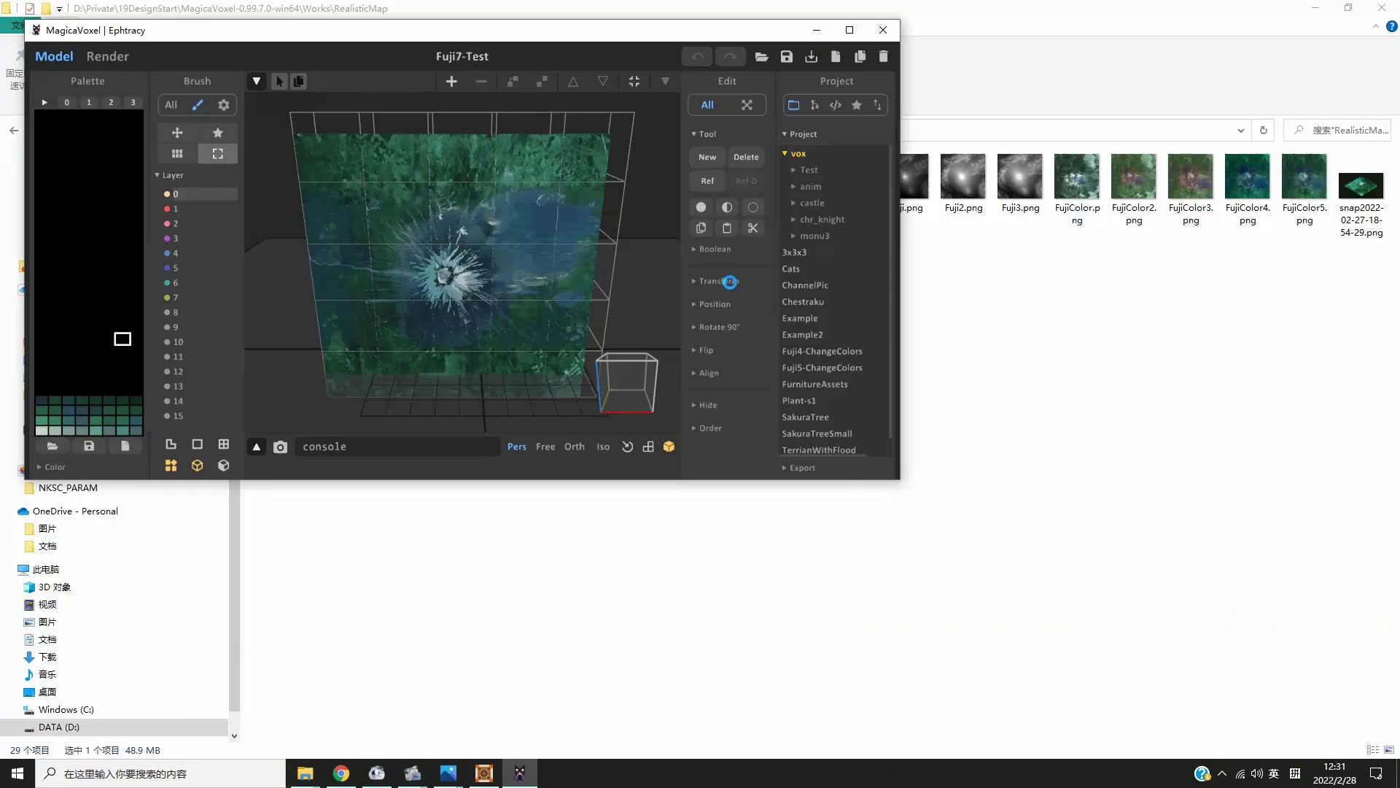
{"action": "left_click", "coordinate": [846, 31]}
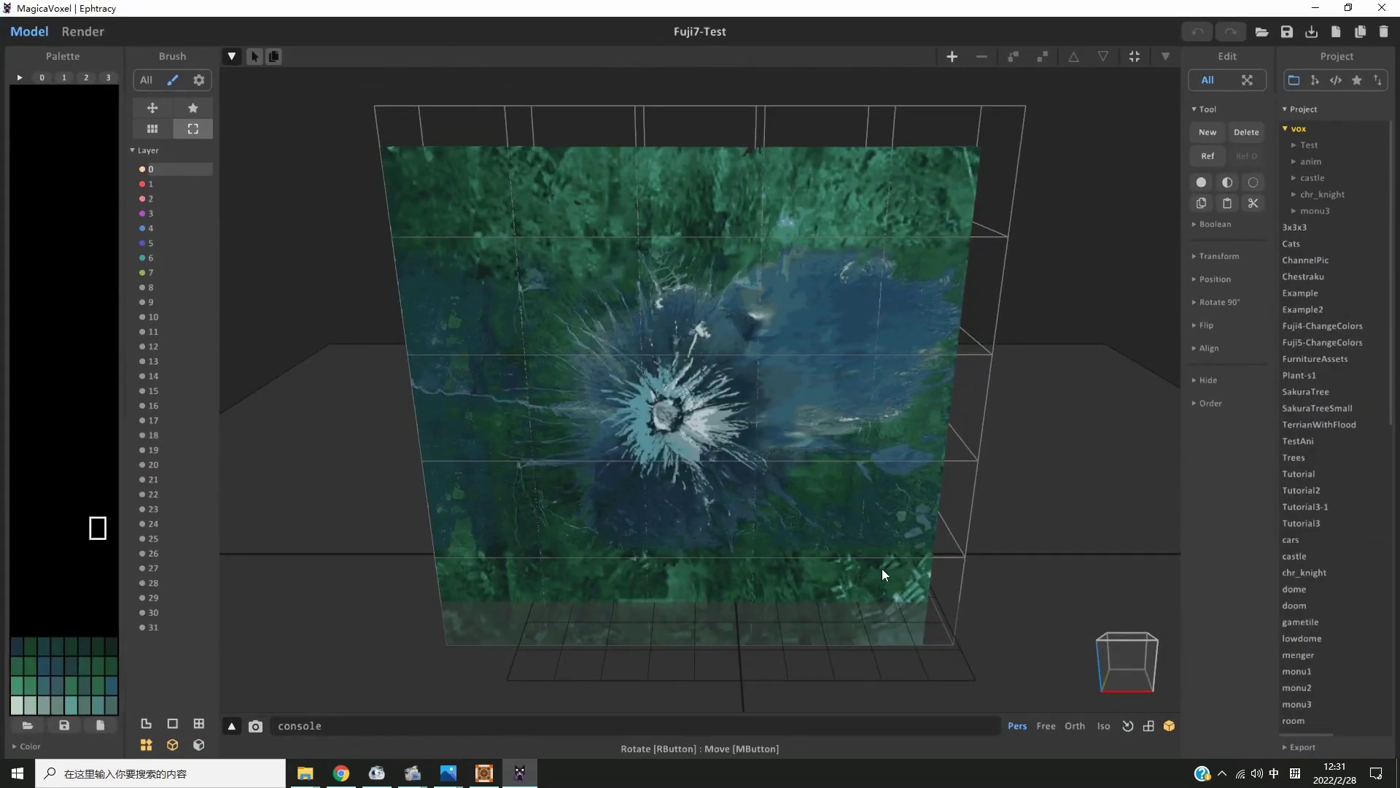
{"action": "left_click", "coordinate": [1071, 725]}
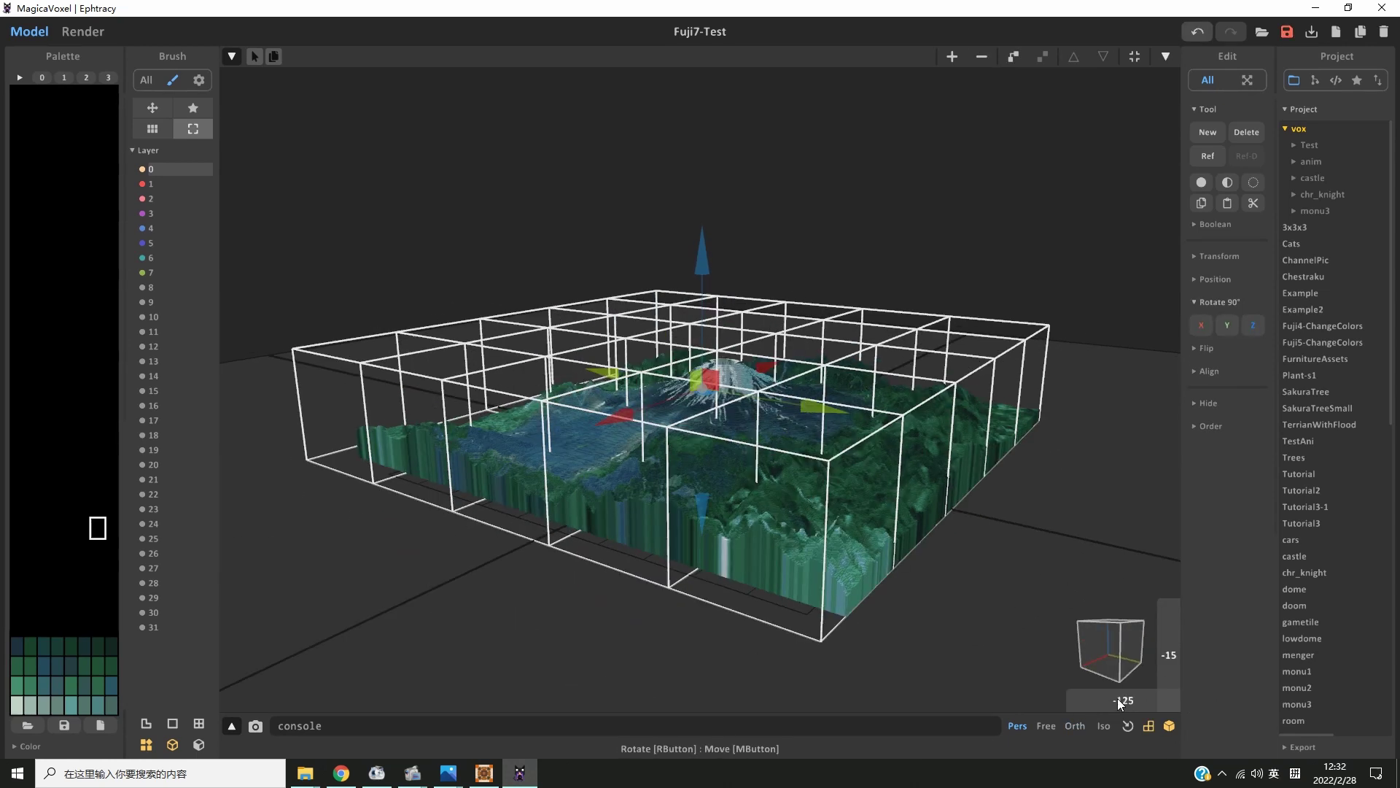
{"action": "left_click_drag", "start_coordinate": [1117, 698], "coordinate": [1135, 695]}
{"action": "left_click", "coordinate": [1075, 725]}
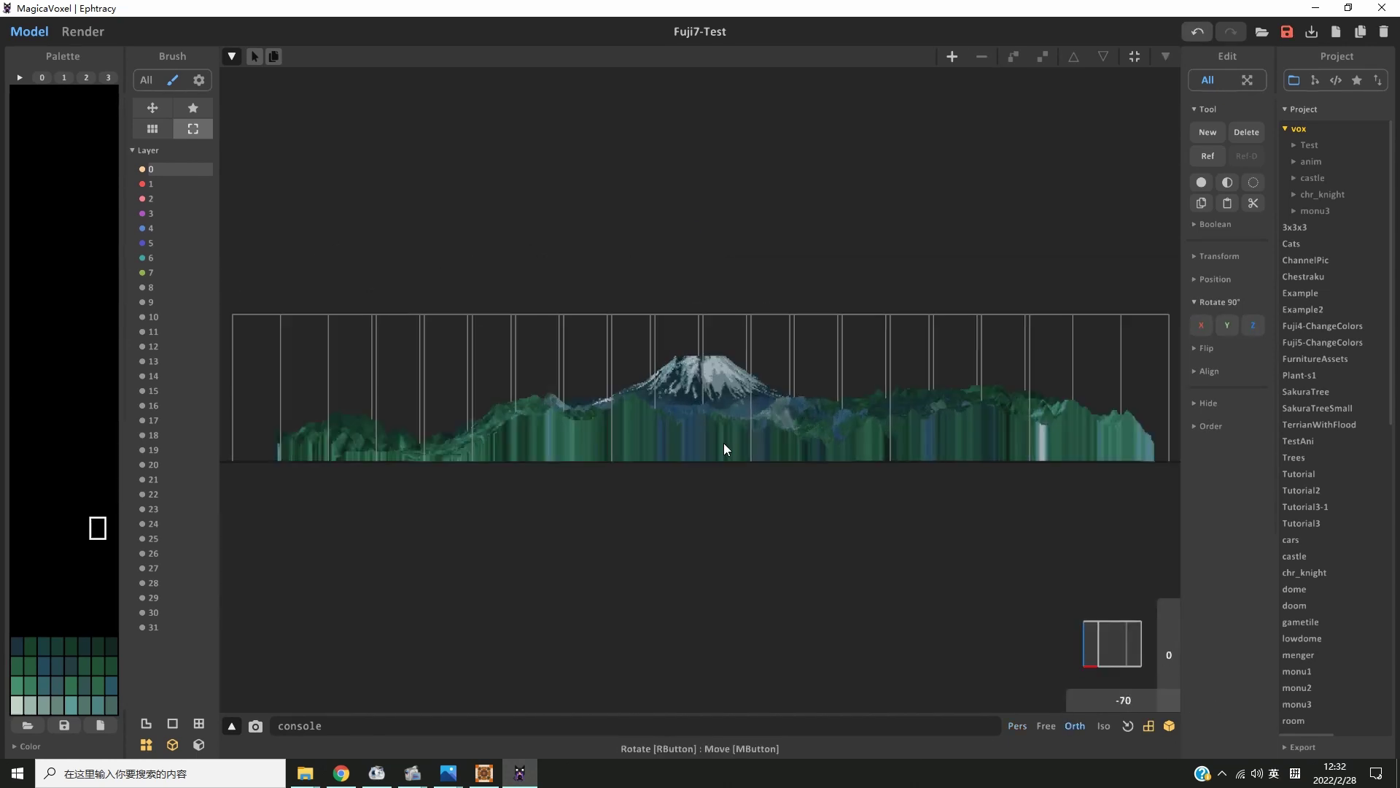
{"action": "key", "text": "Tab"}
{"action": "key", "text": "Tab"}
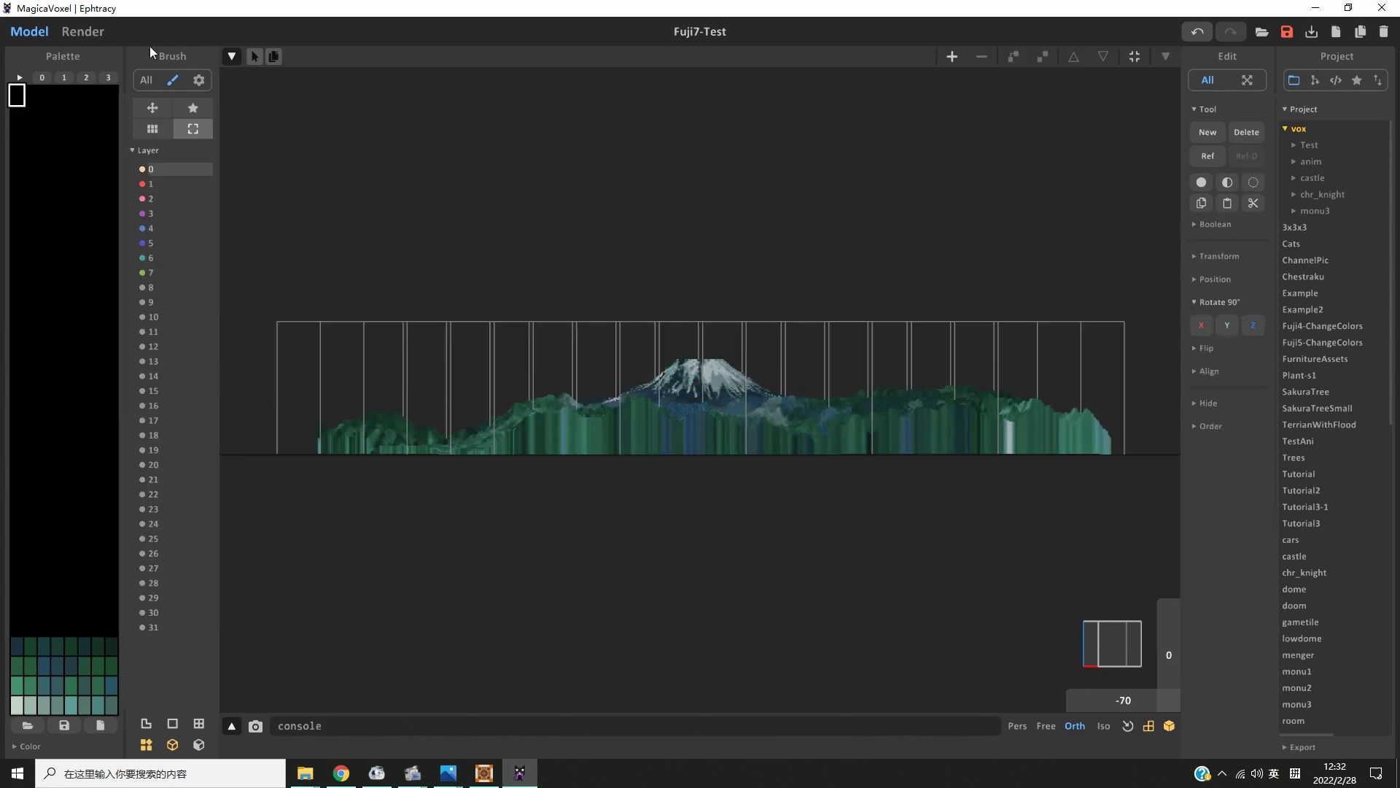
Switch to Render, orbit to a tilted overview, and apply a Metal material.
{"action": "left_click", "coordinate": [83, 31]}
{"action": "right_click_drag", "start_coordinate": [827, 388], "coordinate": [506, 620]}
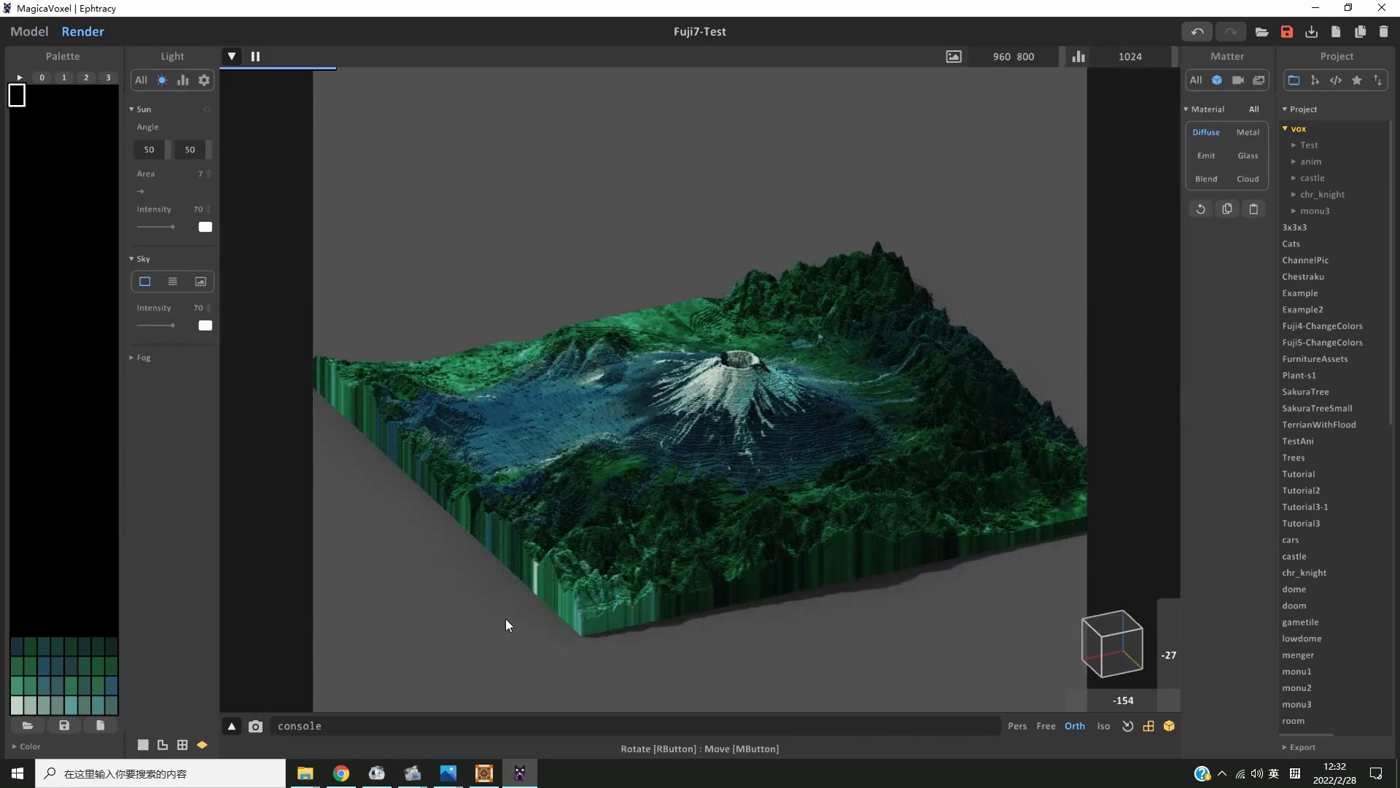
{"action": "left_click", "coordinate": [488, 596]}
Set the ground colour to a dark olive in the lighting settings.
{"action": "left_click", "coordinate": [140, 80]}
{"action": "scroll", "coordinate": [191, 605], "scroll_direction": "down", "scroll_amount": 3}
{"action": "left_click", "coordinate": [205, 579]}
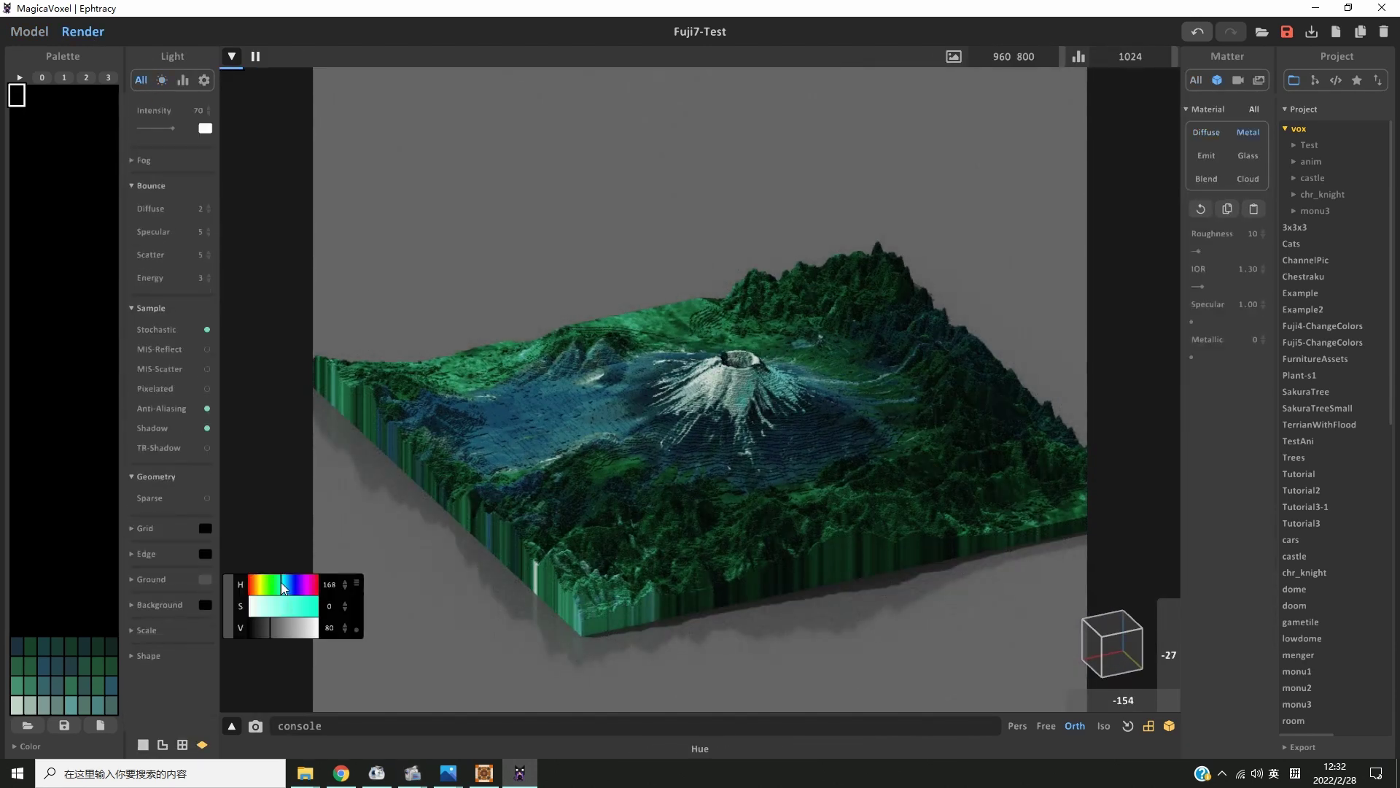
{"action": "left_click_drag", "start_coordinate": [281, 582], "coordinate": [264, 587]}
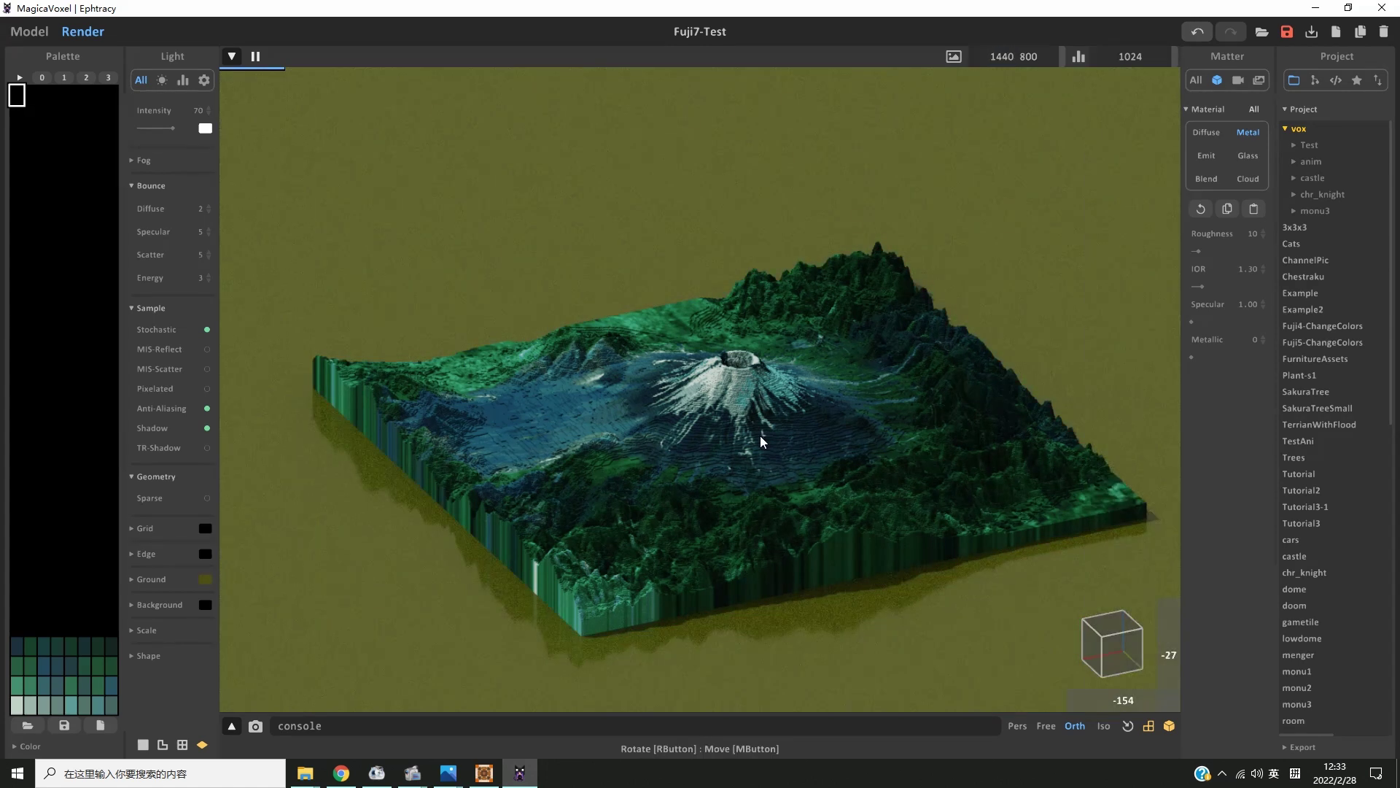
{"action": "left_click", "coordinate": [205, 581]}
{"action": "left_click", "coordinate": [261, 629]}
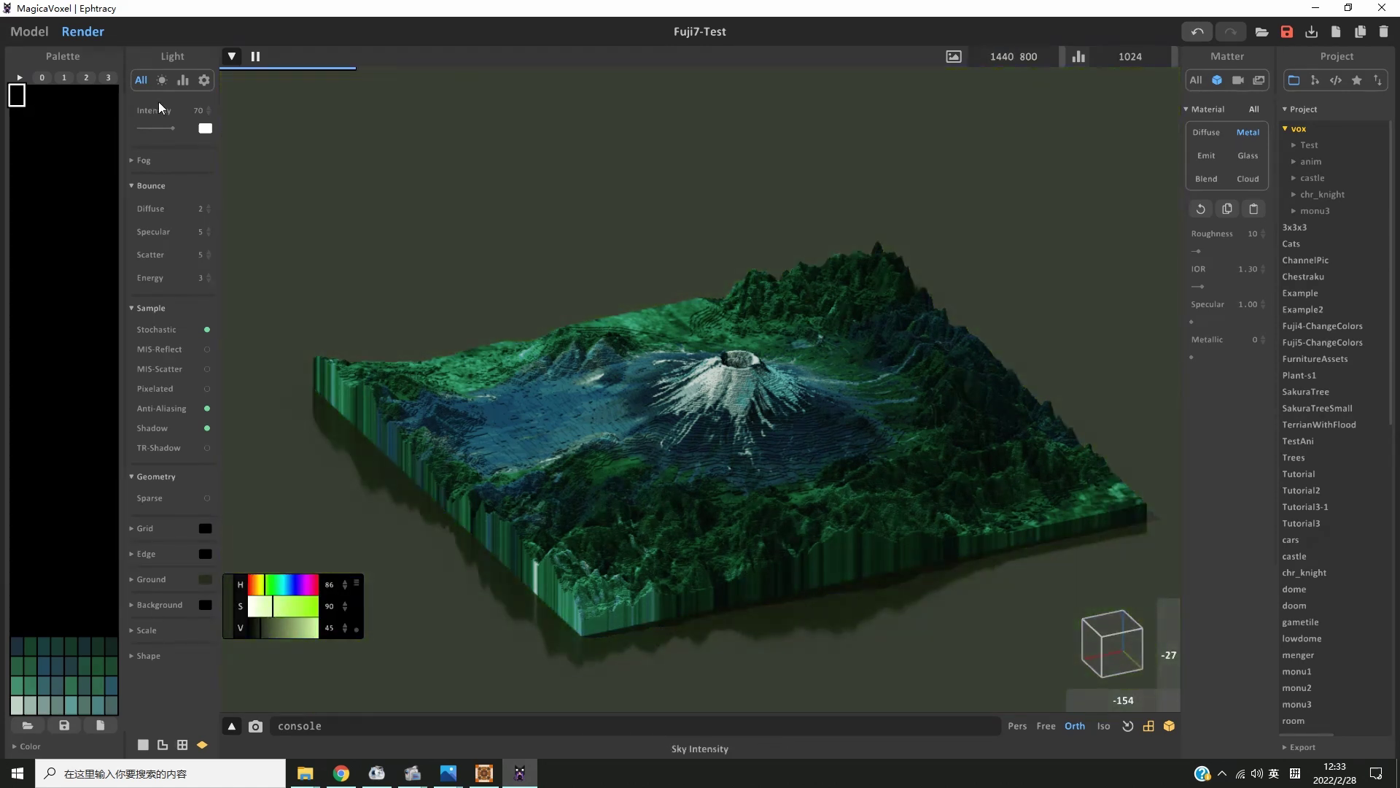
{"action": "scroll", "coordinate": [214, 107], "scroll_direction": "up", "scroll_amount": 3}
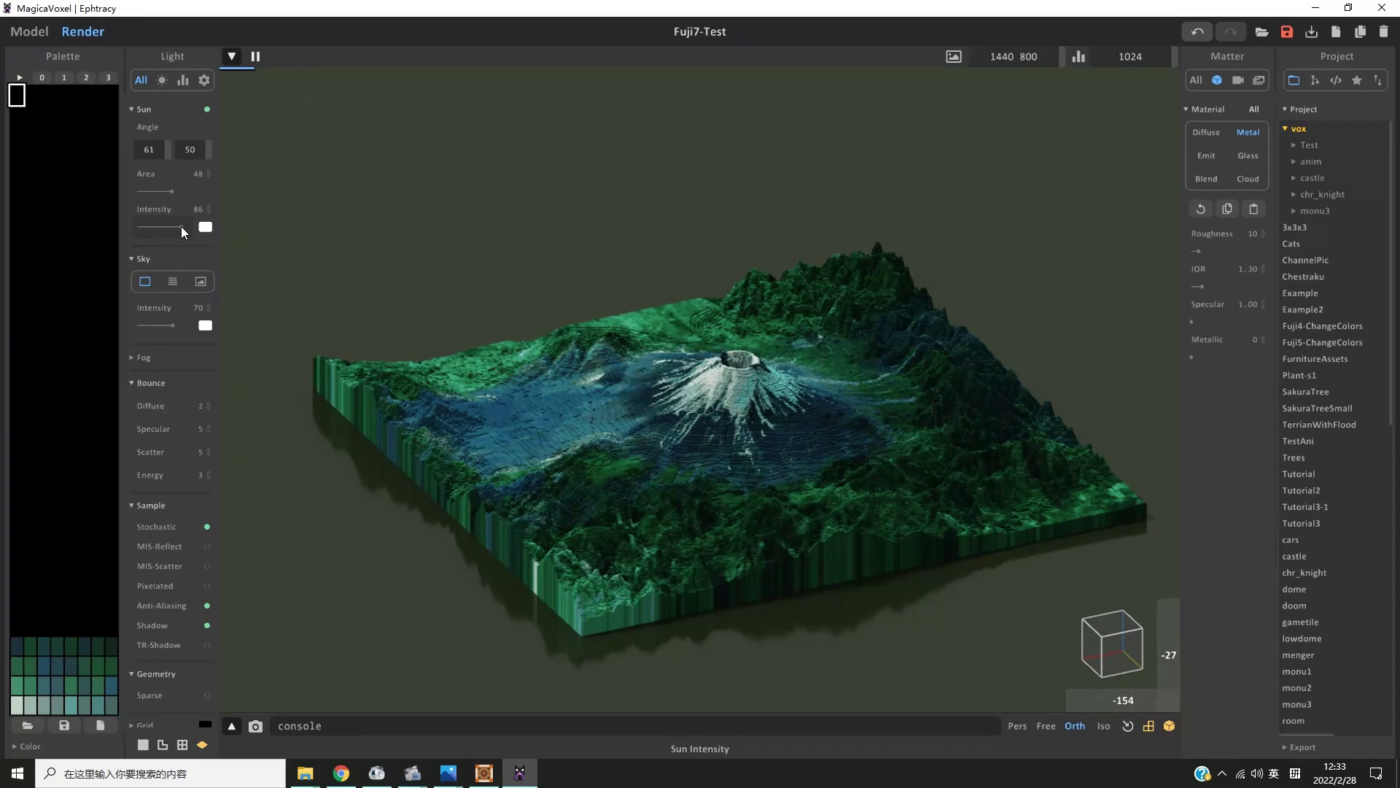
Set camera exposure to 2.0, pick a blue palette colour, and return to the model editor.
{"action": "left_click", "coordinate": [1196, 79]}
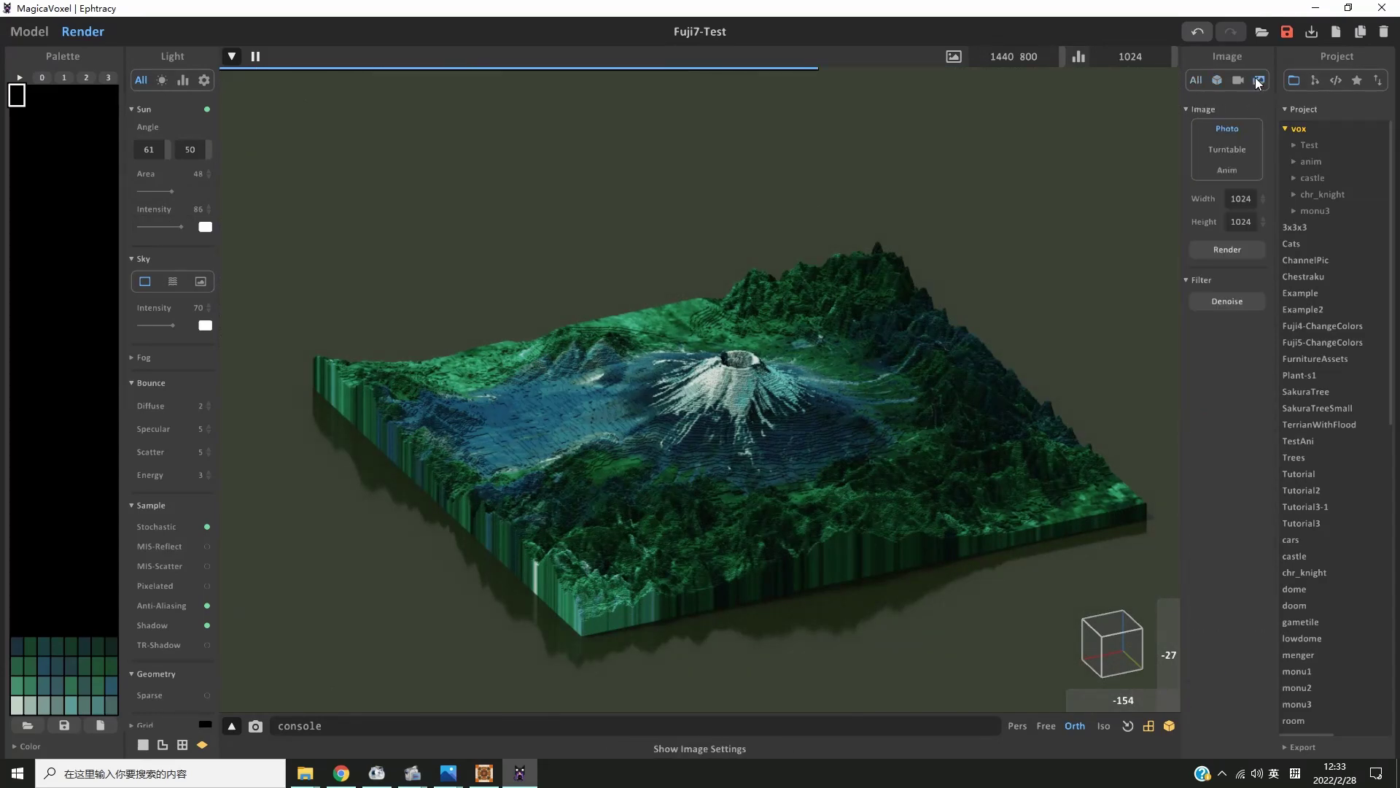
{"action": "left_click", "coordinate": [1239, 81]}
{"action": "left_click_drag", "start_coordinate": [1246, 318], "coordinate": [1250, 312]}
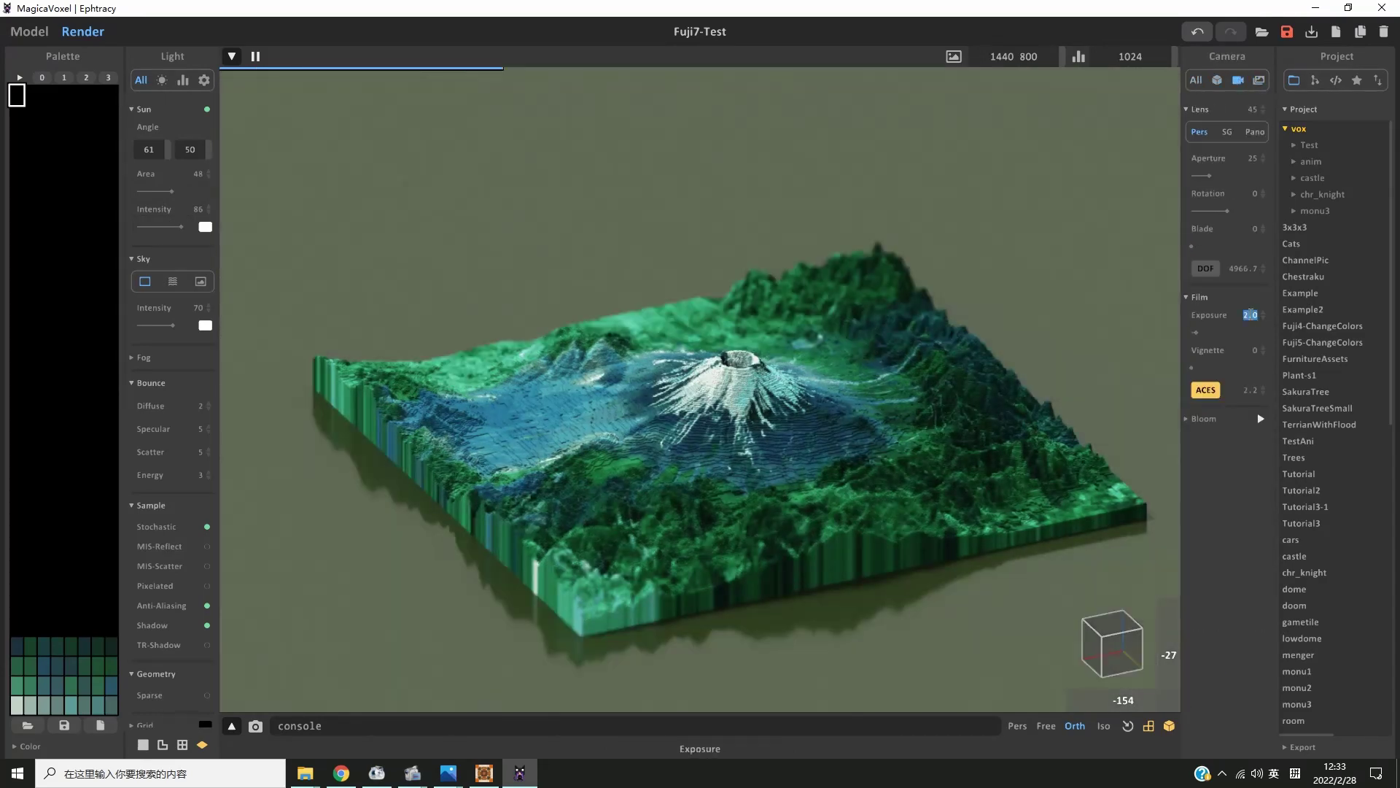
{"action": "left_click", "coordinate": [28, 745]}
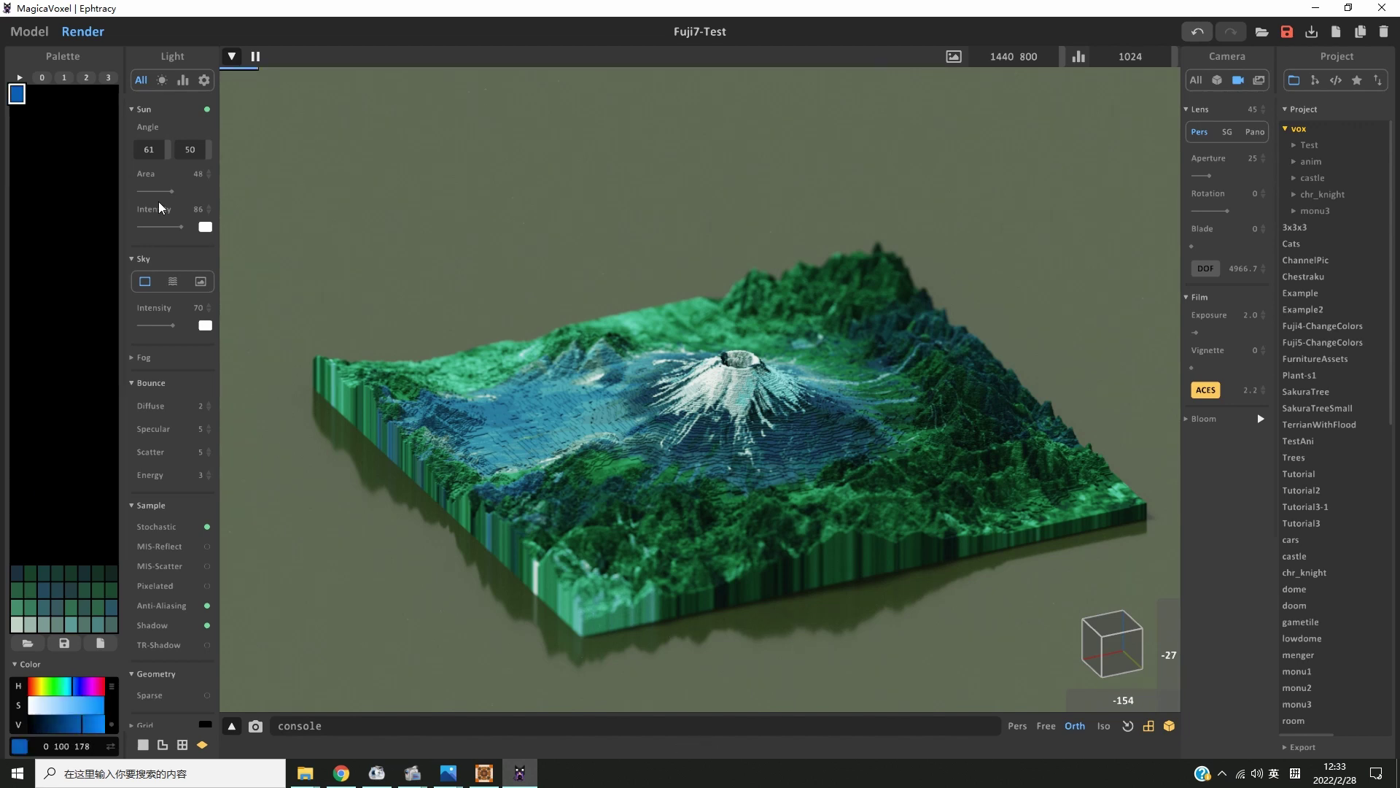
{"action": "key", "text": "Tab"}
Run the flood shader at Height 15 on the terrain chunks, starting with the lower-right one.
{"action": "right_click_drag", "start_coordinate": [438, 480], "coordinate": [1101, 122]}
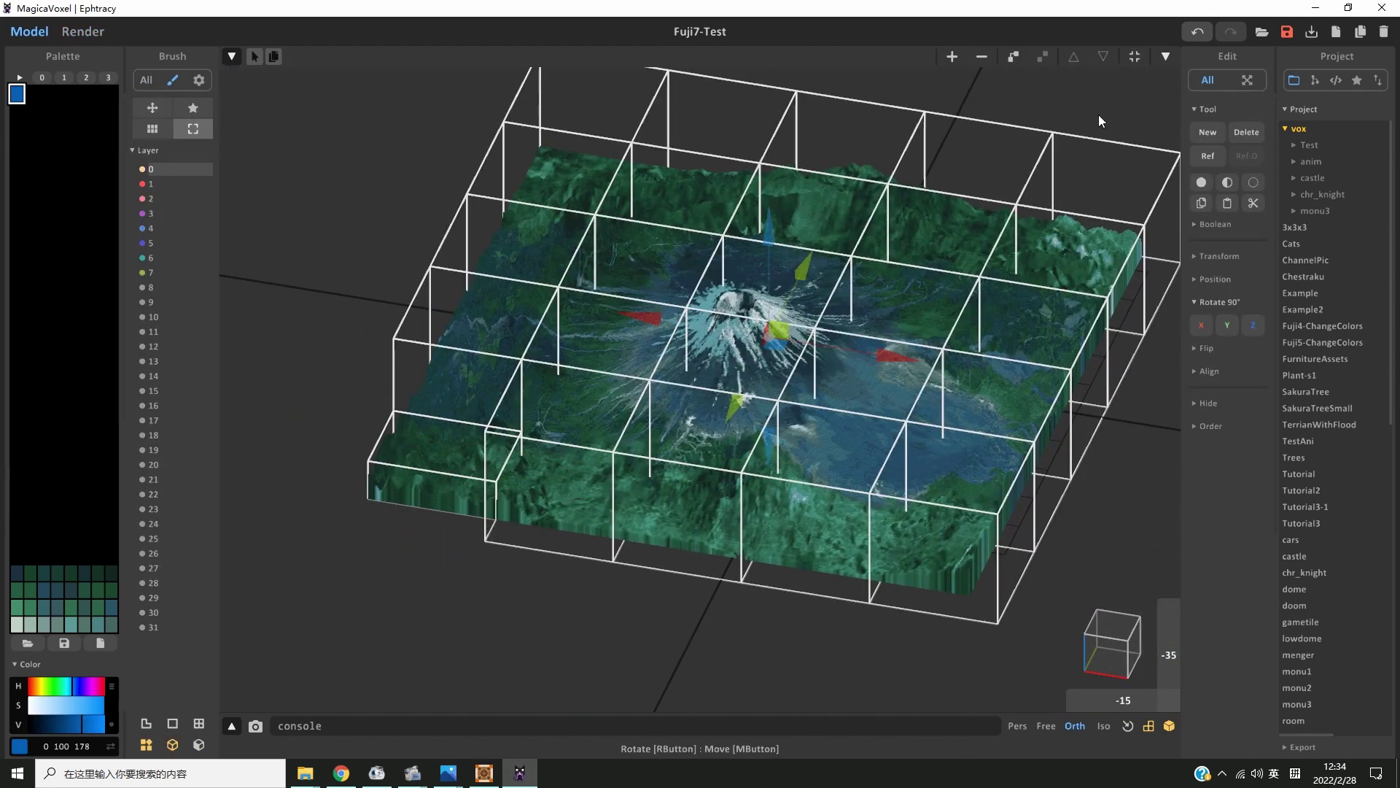
{"action": "left_click", "coordinate": [580, 509]}
{"action": "double_click", "coordinate": [942, 562]}
{"action": "left_click", "coordinate": [1336, 80]}
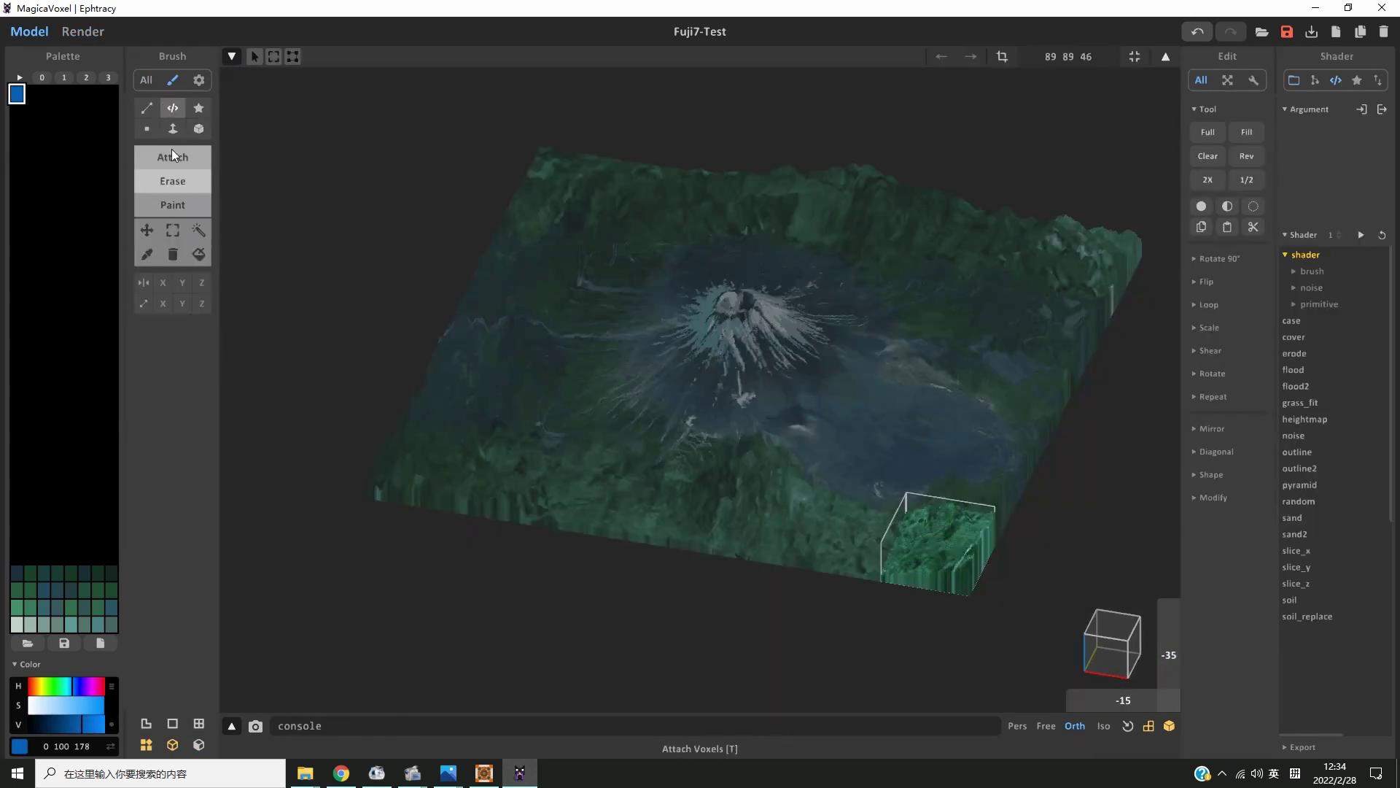
{"action": "left_click", "coordinate": [1360, 235]}
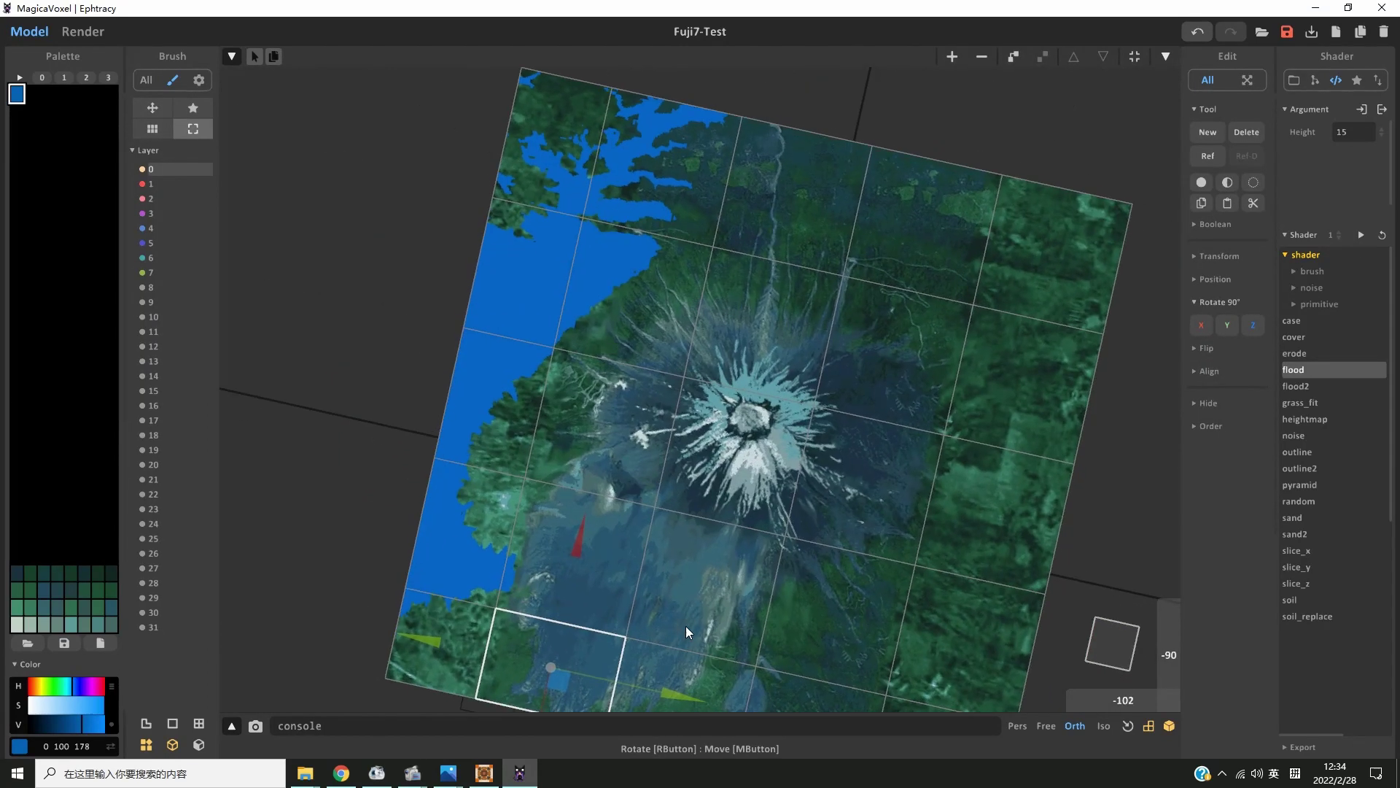
Preview the flooded terrain in Render with a diffuse material, then continue flooding low areas.
{"action": "key", "text": "F2"}
{"action": "left_click", "coordinate": [1196, 80]}
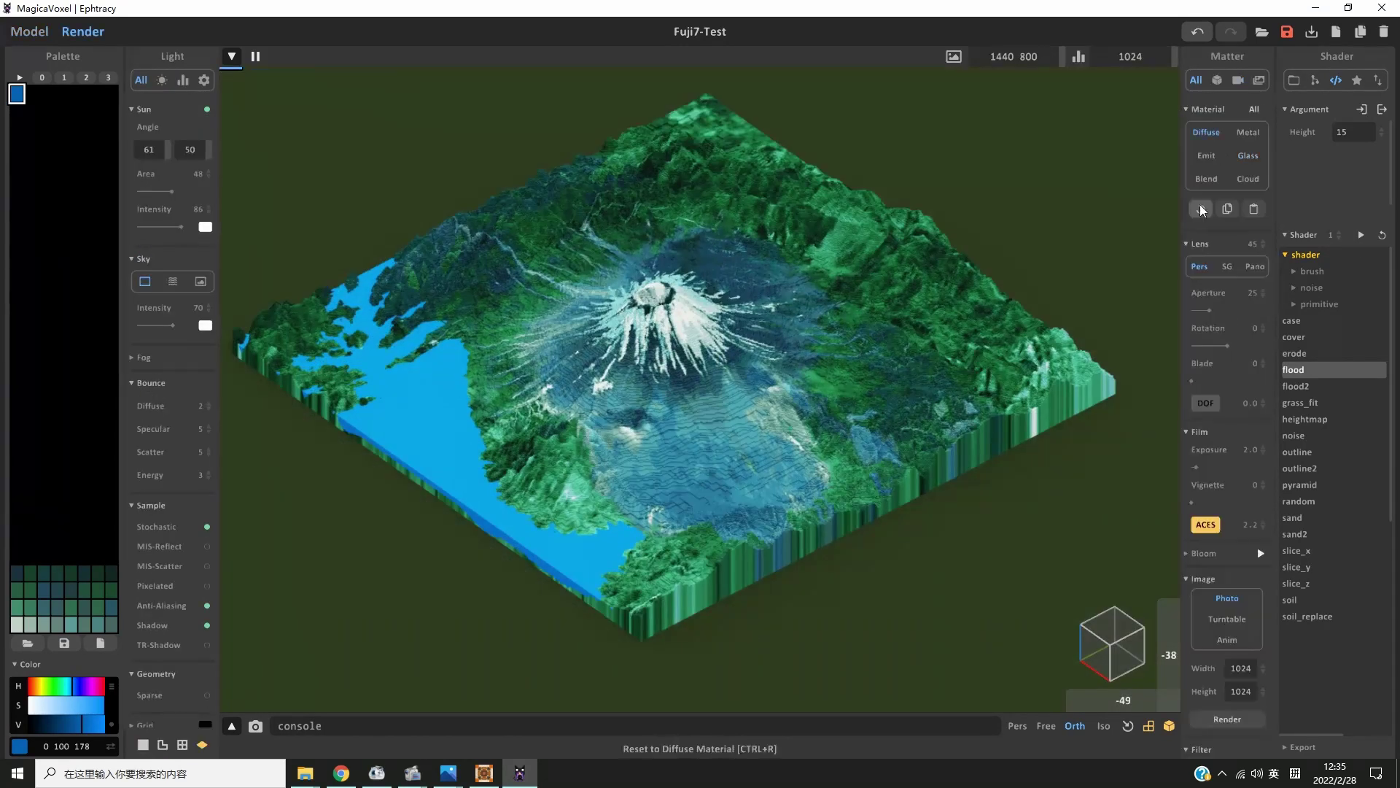
{"action": "left_click", "coordinate": [13, 37]}
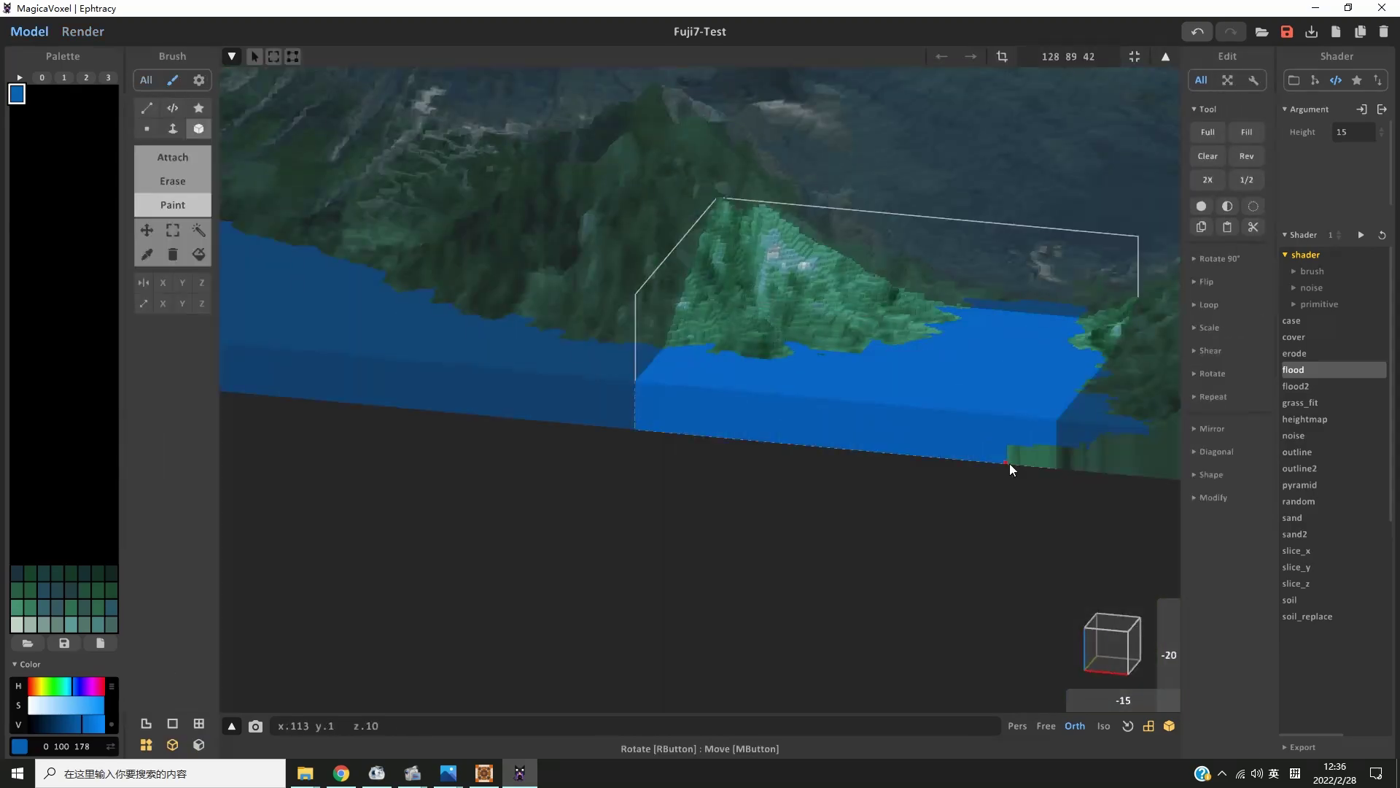
{"action": "key", "text": "F2"}
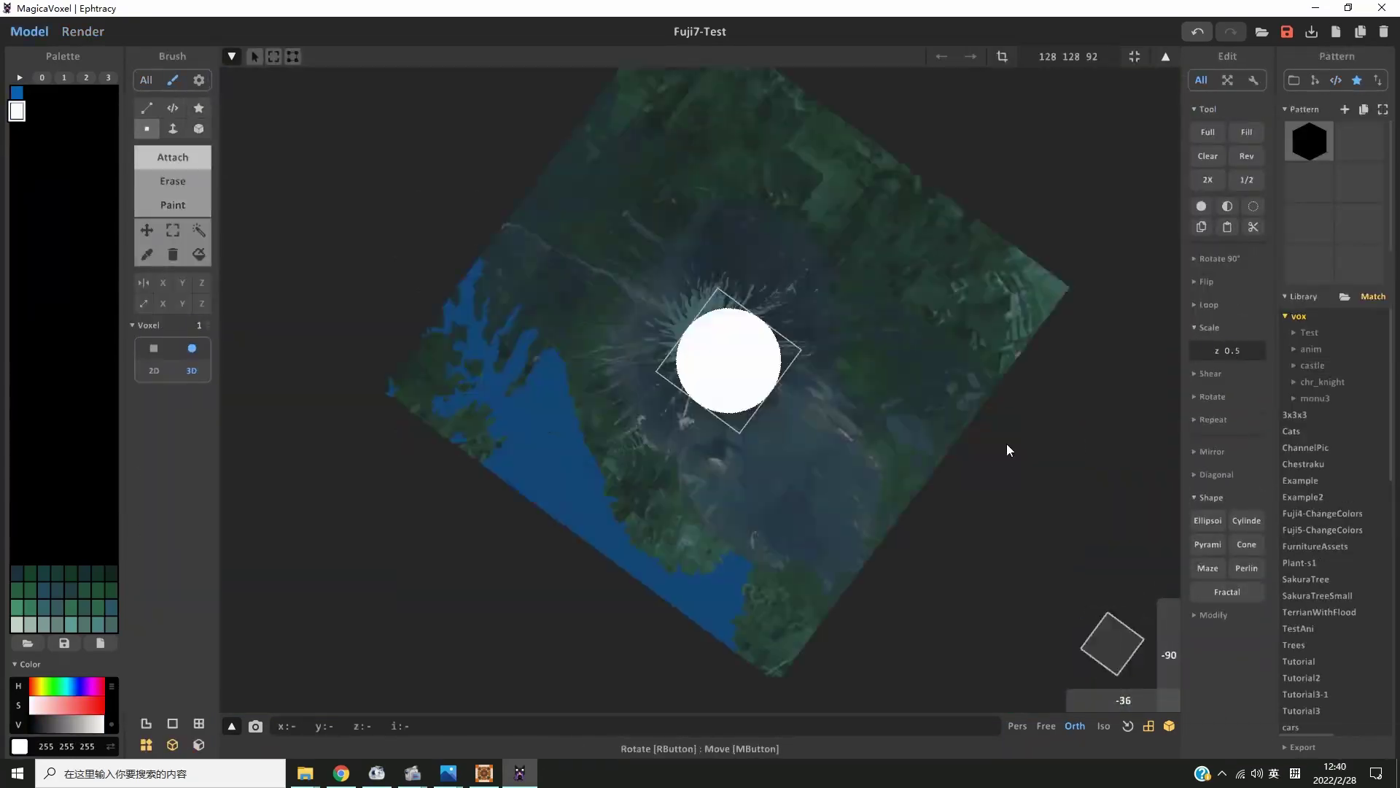
Zoom in on Fuji's summit chunk to prepare for placing the cloud.
{"action": "scroll", "coordinate": [766, 286], "scroll_direction": "up", "scroll_amount": 3}
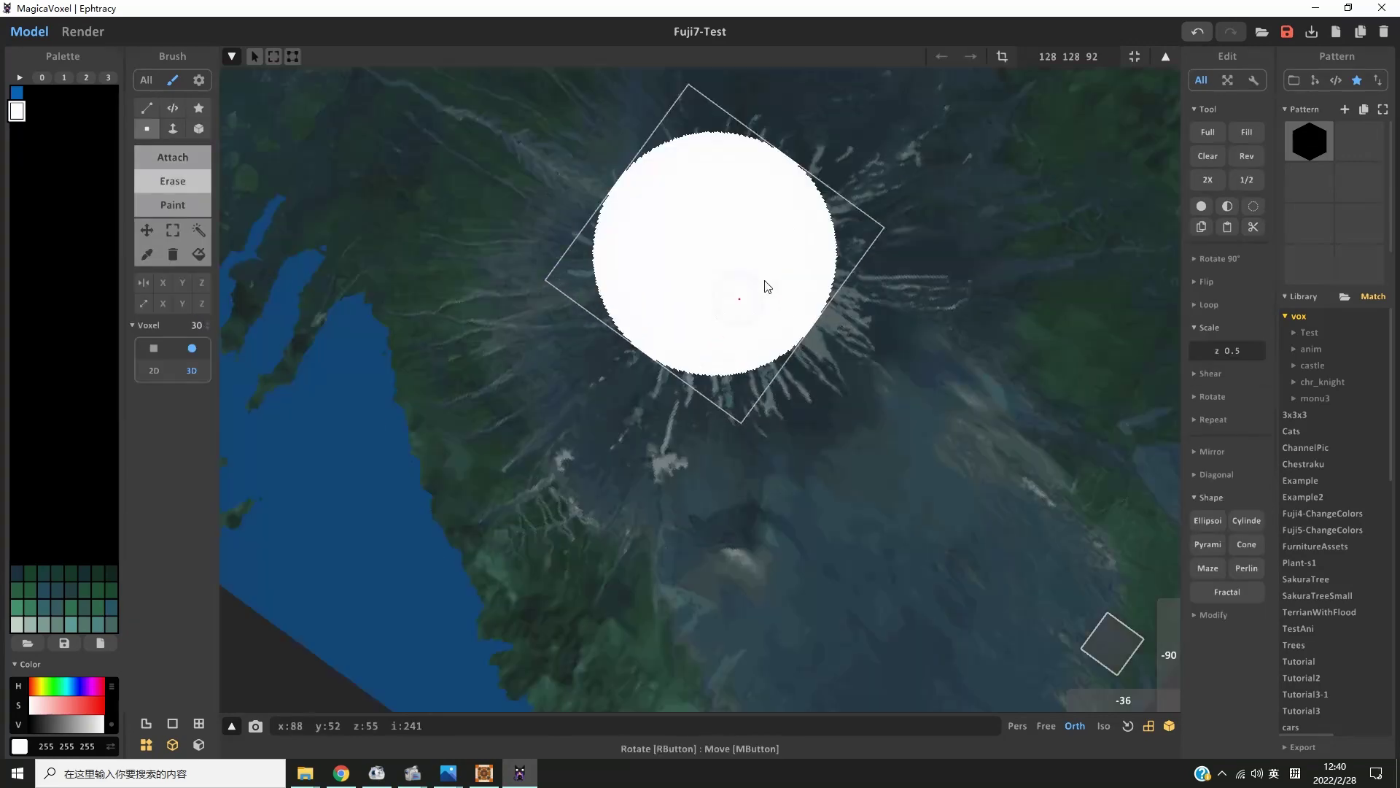